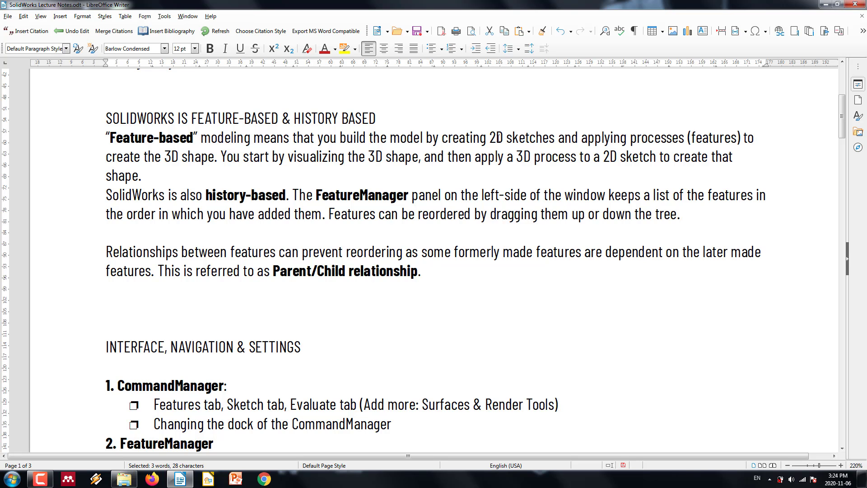
Highlight "2D sketches" and "applying processes (features)" in yellow in the feature-based modeling paragraph.
drag(489, 137, 741, 138)
click(344, 48)
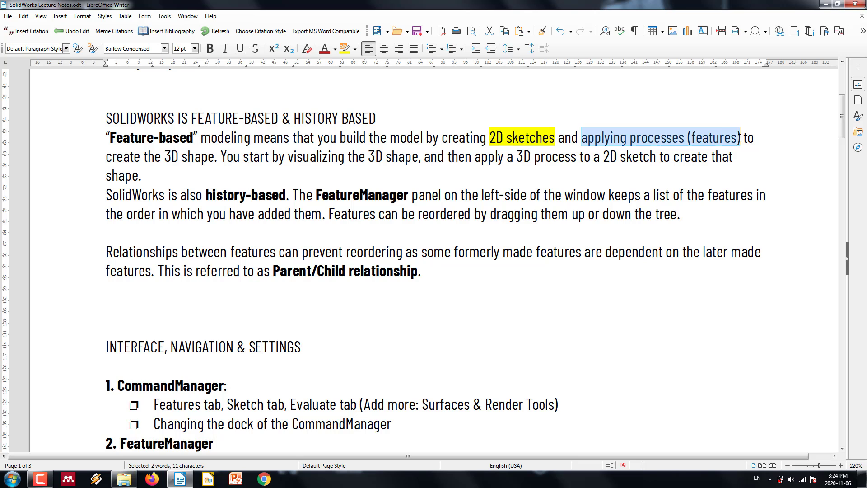
click(344, 48)
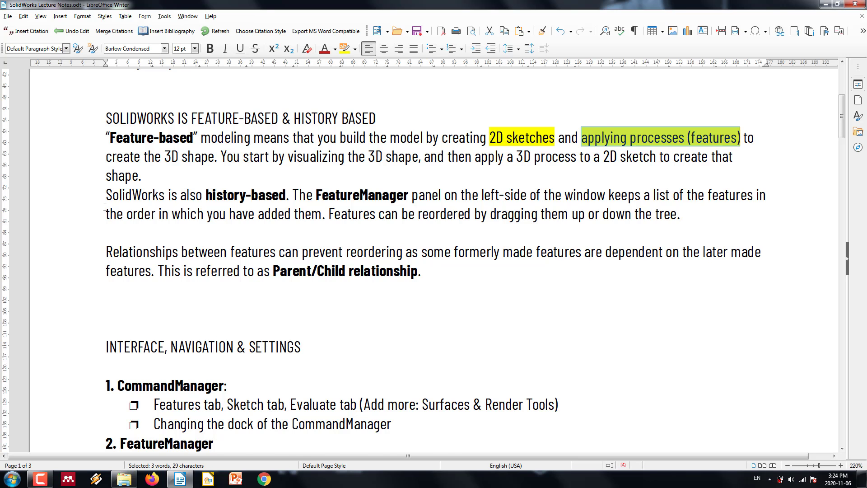
Highlight the words "Parent/Child relationship" in yellow in the paragraph about reordering features.
scroll(105, 207, down, 4)
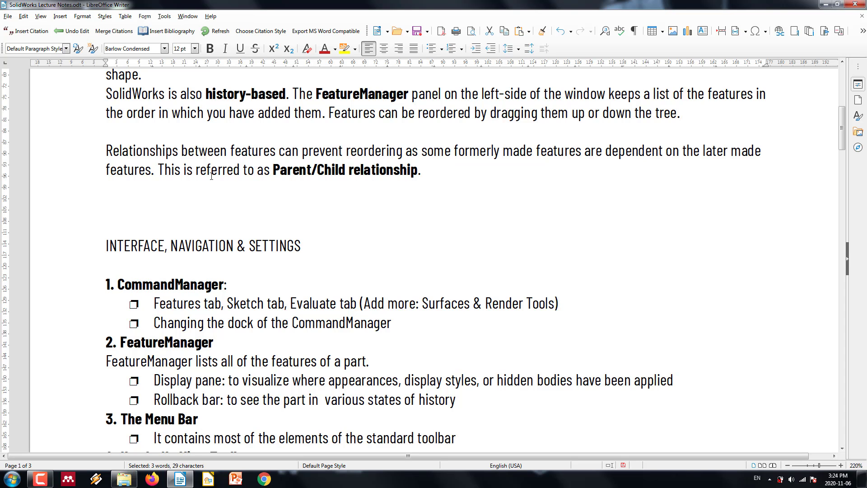
drag(272, 169, 416, 169)
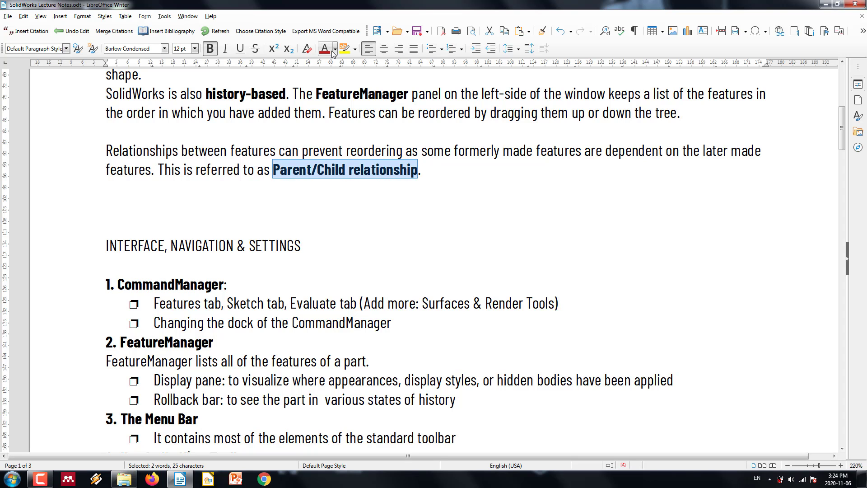
click(344, 49)
click(430, 175)
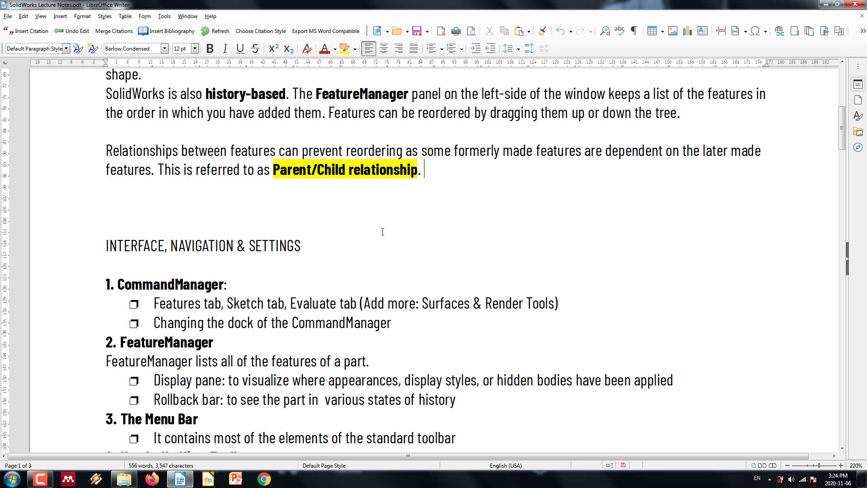
Launch SolidWorks 2012 x64 Edition and create a new part document.
scroll(370, 230, down, 1)
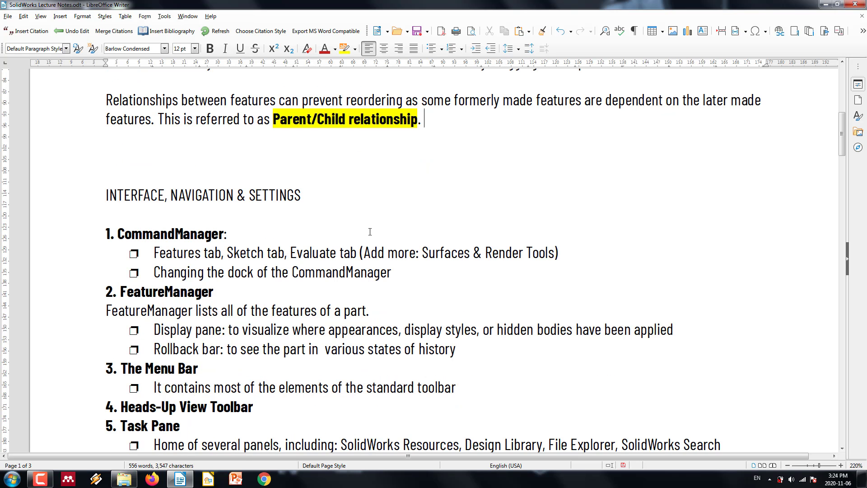
key(super)
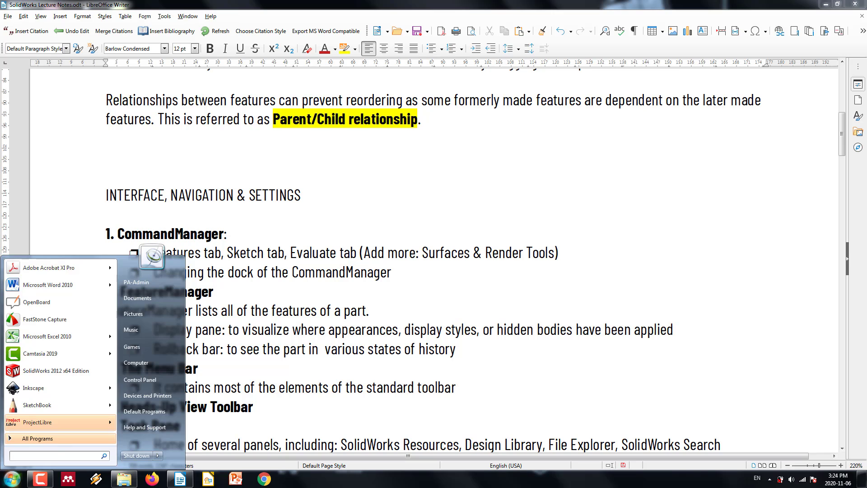
click(83, 375)
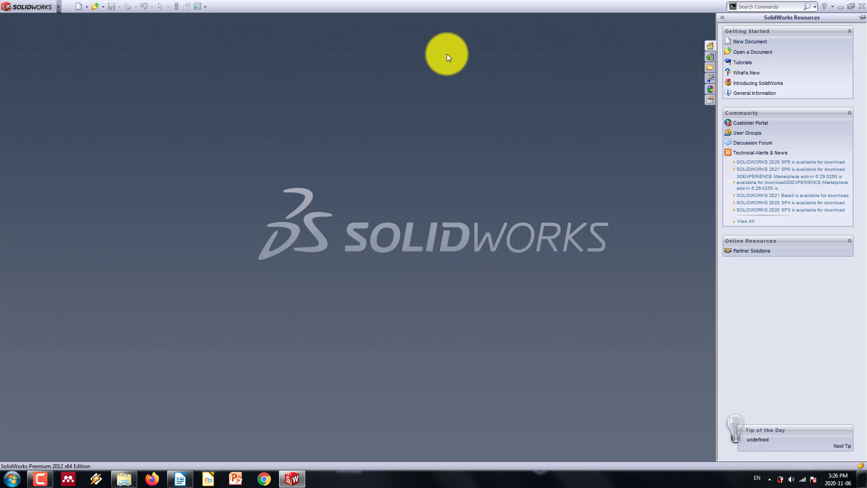
click(78, 10)
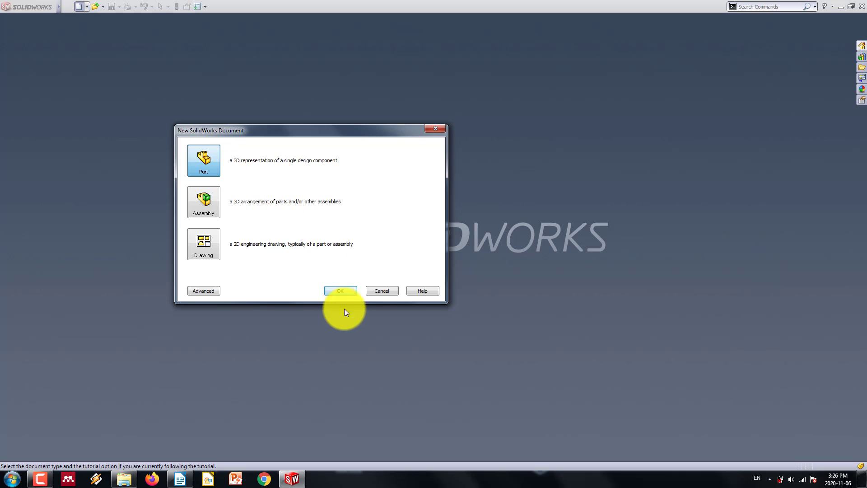
click(344, 294)
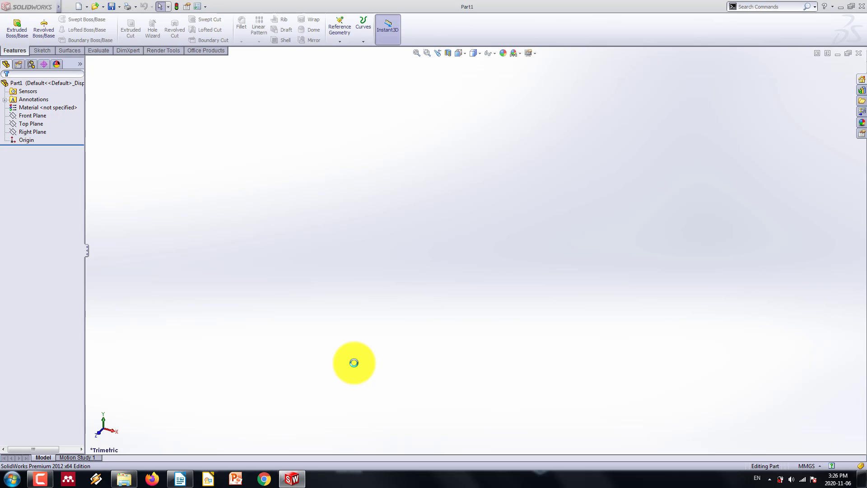
click(67, 8)
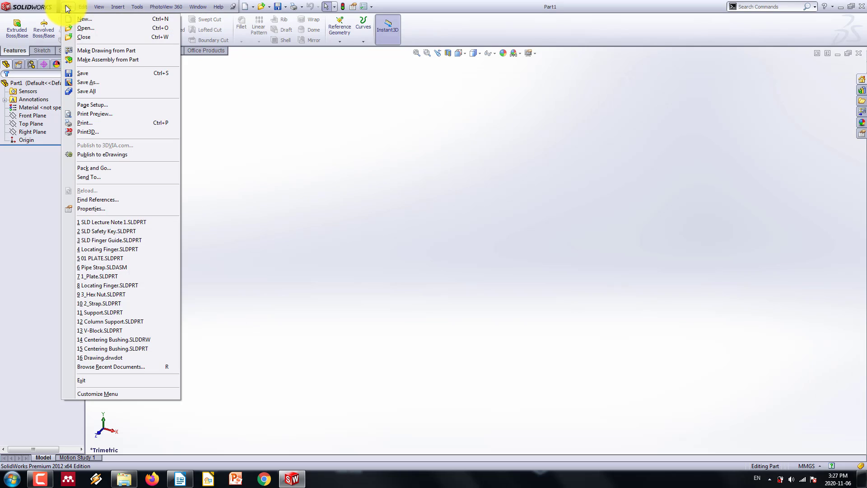
click(87, 26)
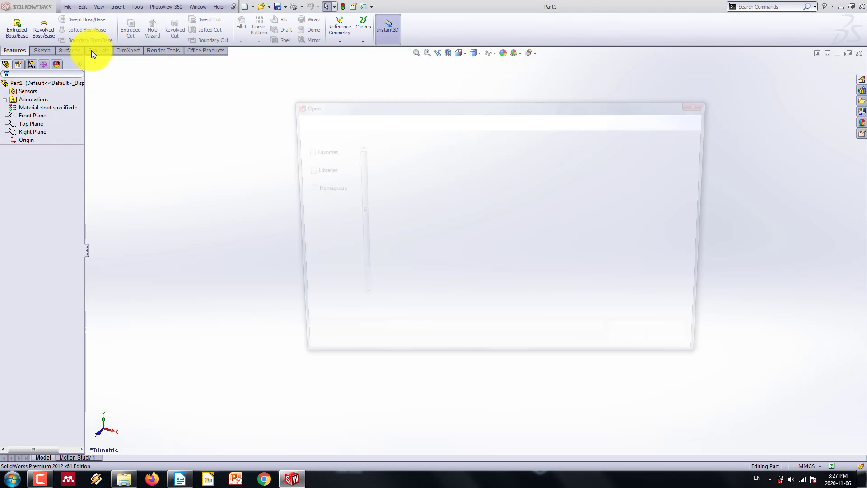
click(704, 103)
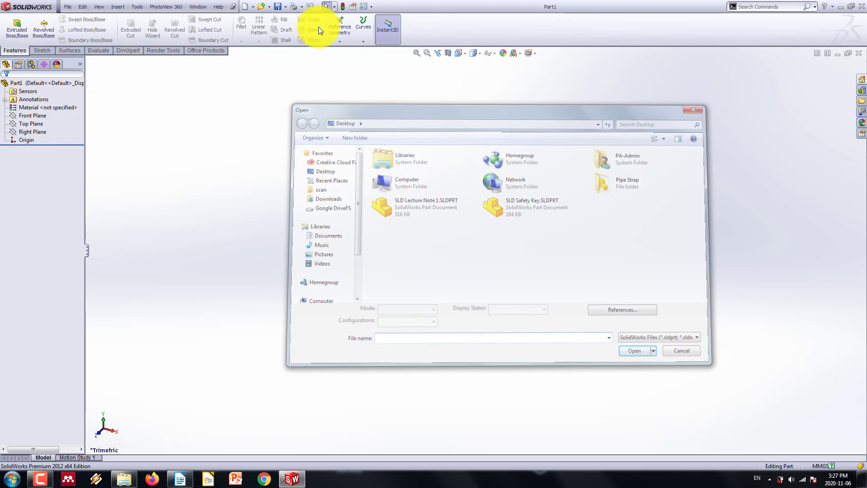
Open the recently used part SLD Lecture Note 1.SLDPRT.
click(65, 7)
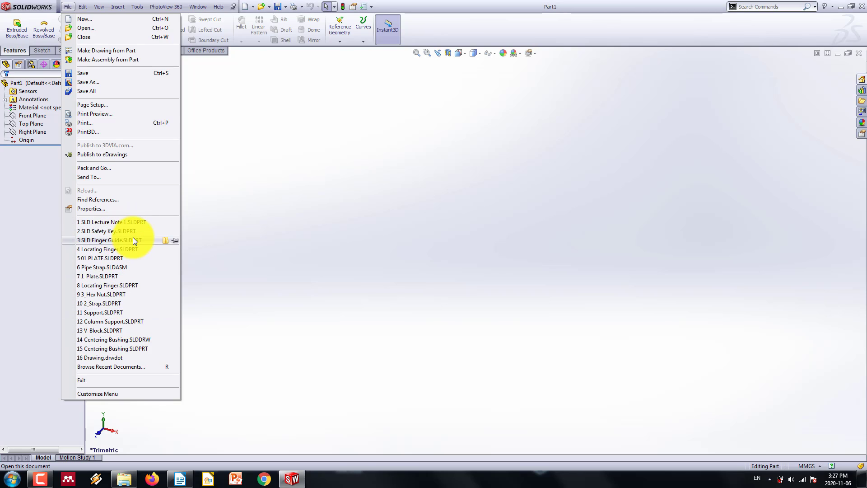
click(132, 220)
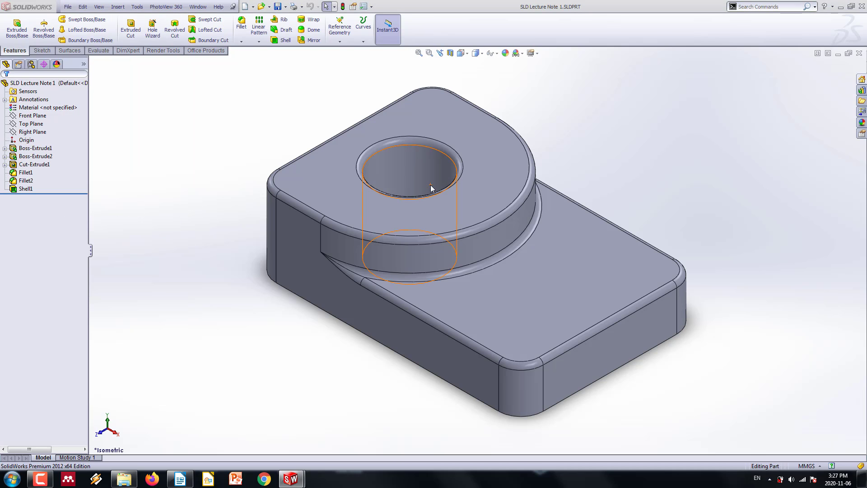
Switch to the lecture notes in LibreOffice Writer and point out the CommandManager heading and its "Features tab" bullet by selecting them.
click(180, 481)
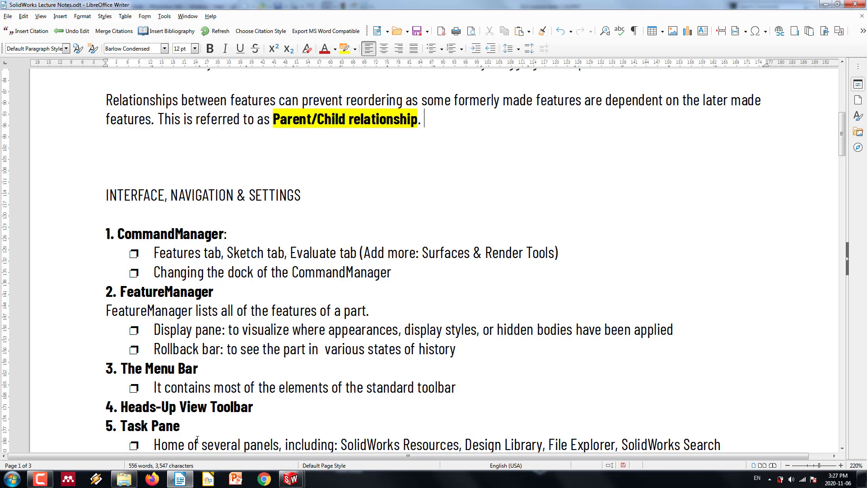
drag(98, 229, 262, 241)
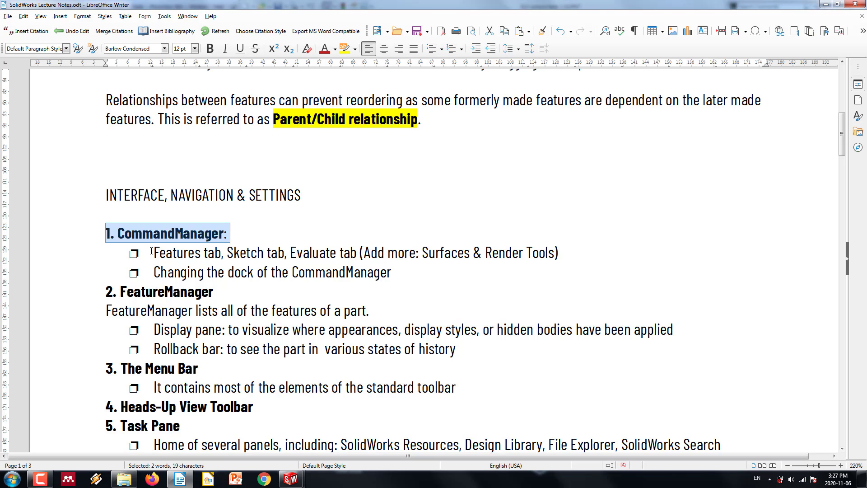
drag(153, 253, 223, 256)
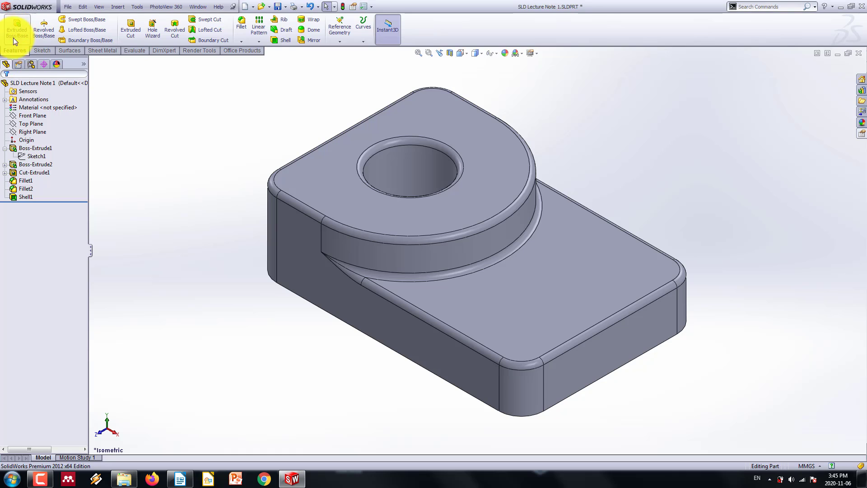
Add the Weldments tab to the CommandManager and display its commands.
click(38, 51)
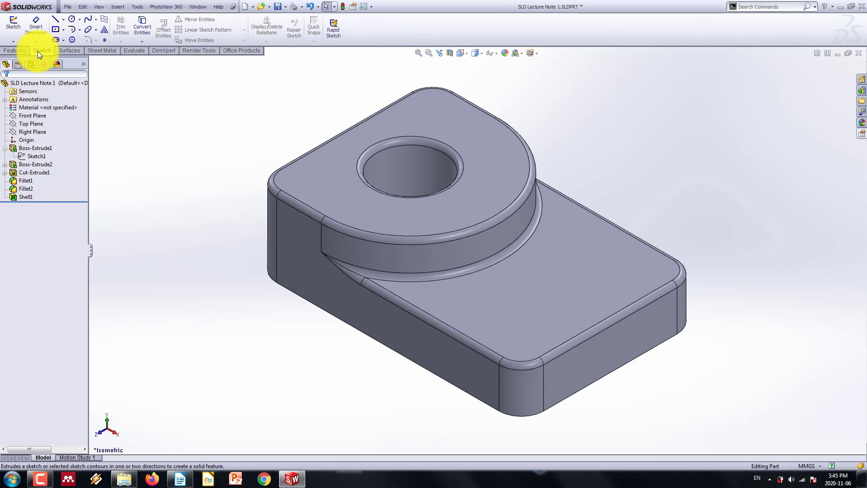
right_click(82, 53)
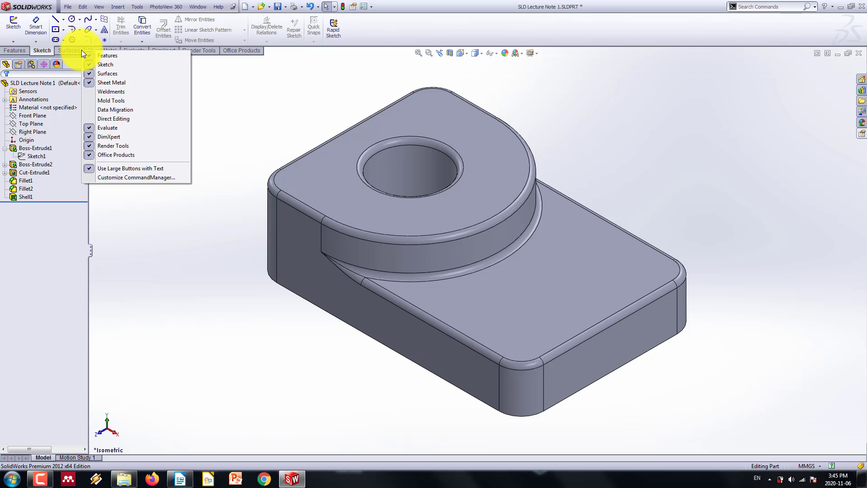
click(125, 93)
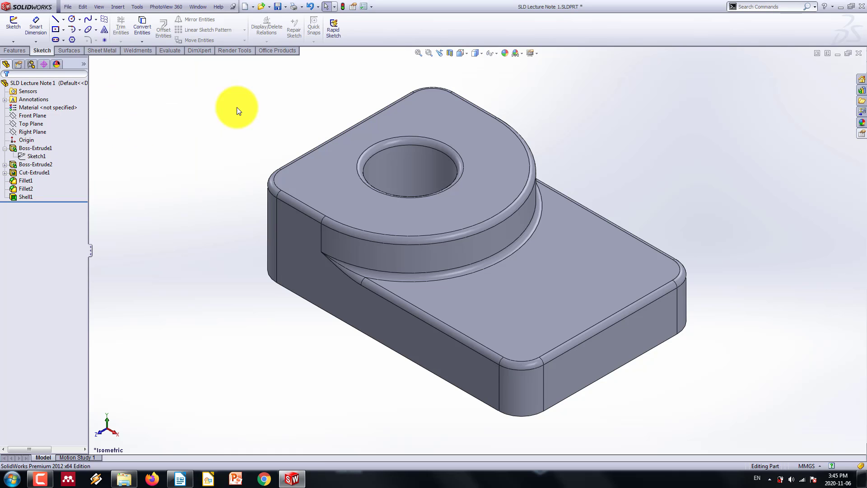
click(141, 51)
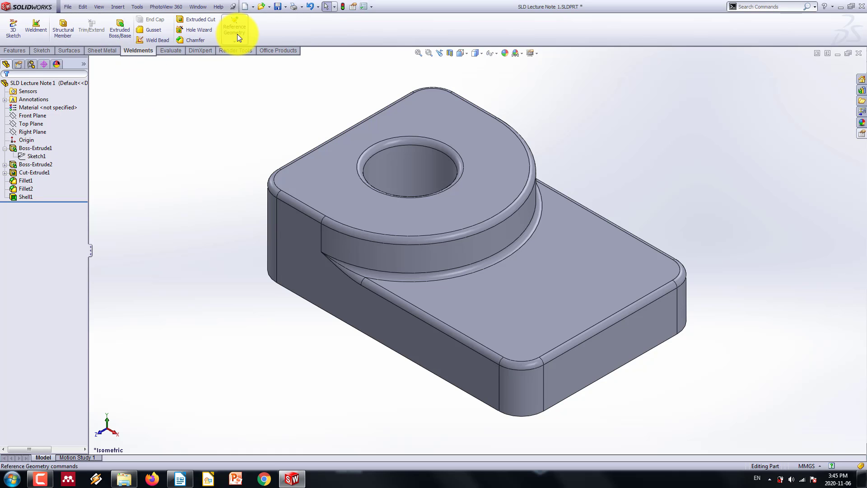
Remove the Weldments tab from the CommandManager.
right_click(153, 49)
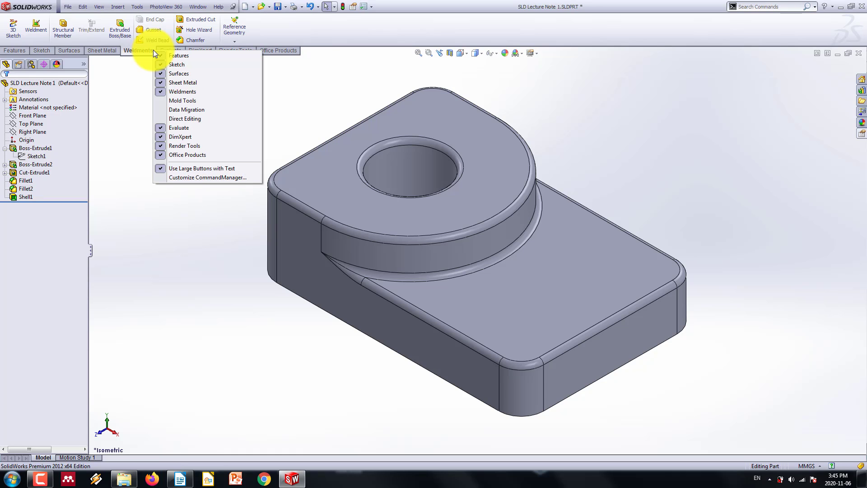
click(199, 91)
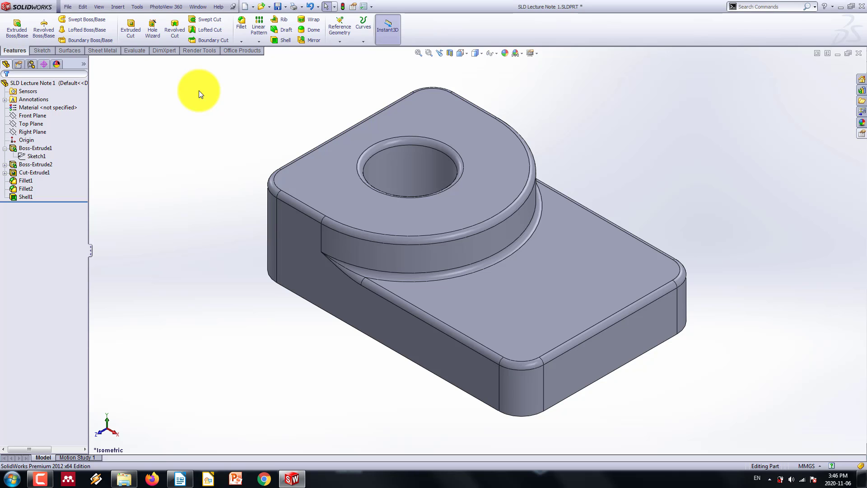
Undock the CommandManager, dock it vertically on the right and then the left side, and return it to its place above the graphics area.
double_click(473, 29)
drag(474, 45, 789, 231)
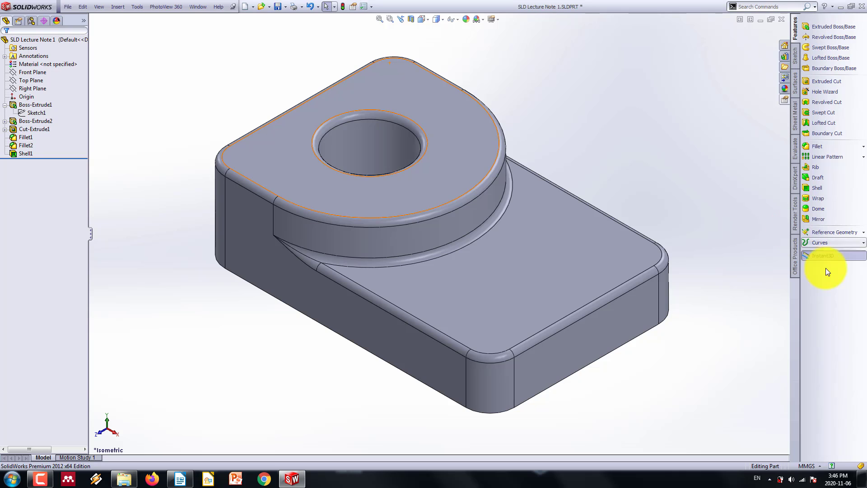
drag(829, 302, 12, 233)
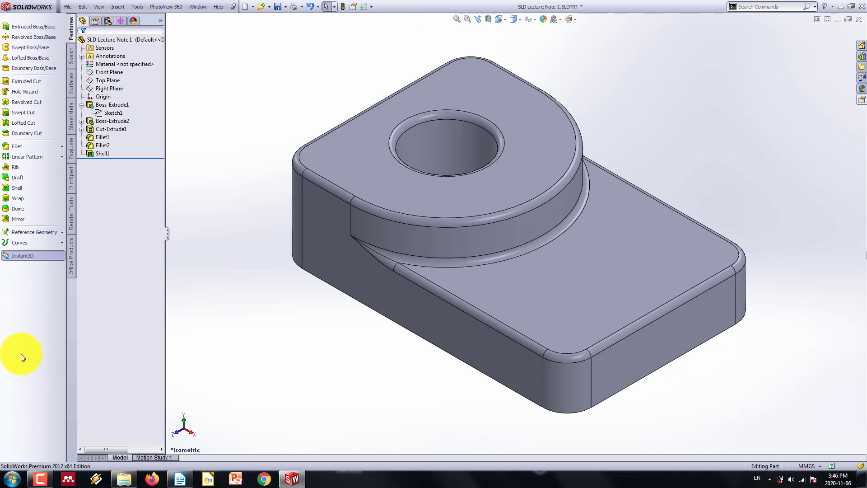
drag(22, 348, 432, 28)
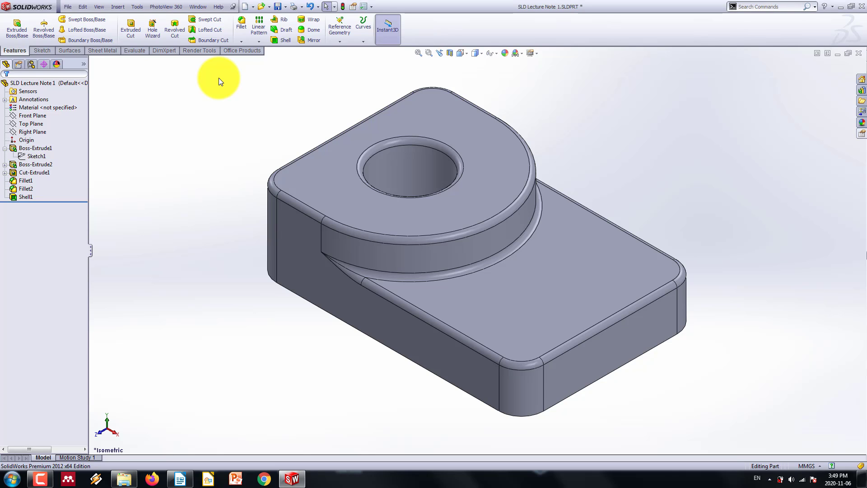
Examine the Surfaces and Render Tools command sets in the CommandManager.
click(70, 51)
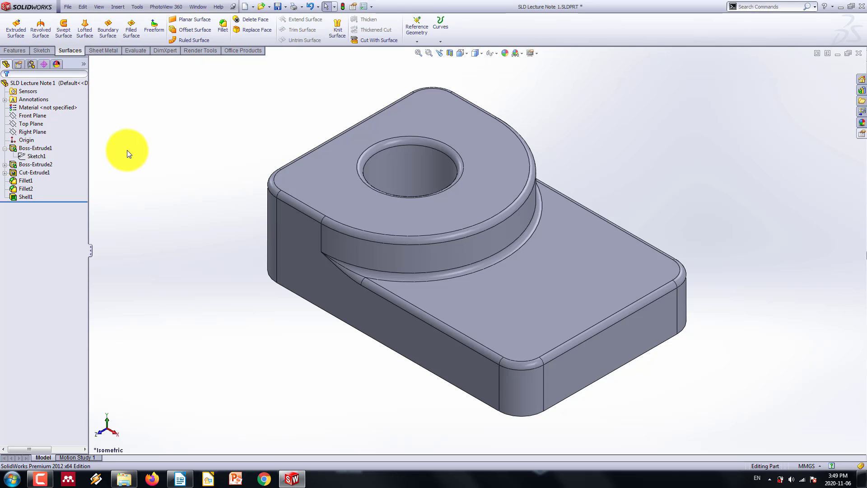
click(212, 50)
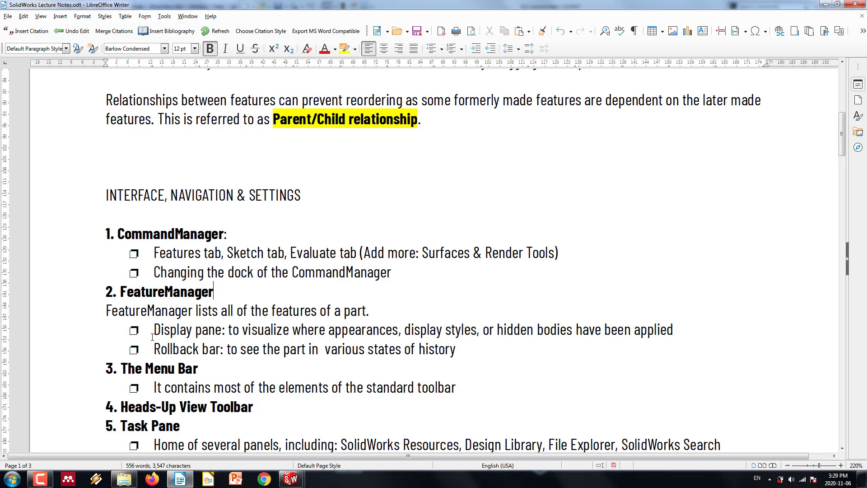
Point out "Display pane" and "Rollback bar" in the FeatureManager section of the lecture notes by selecting each term.
drag(152, 334, 222, 333)
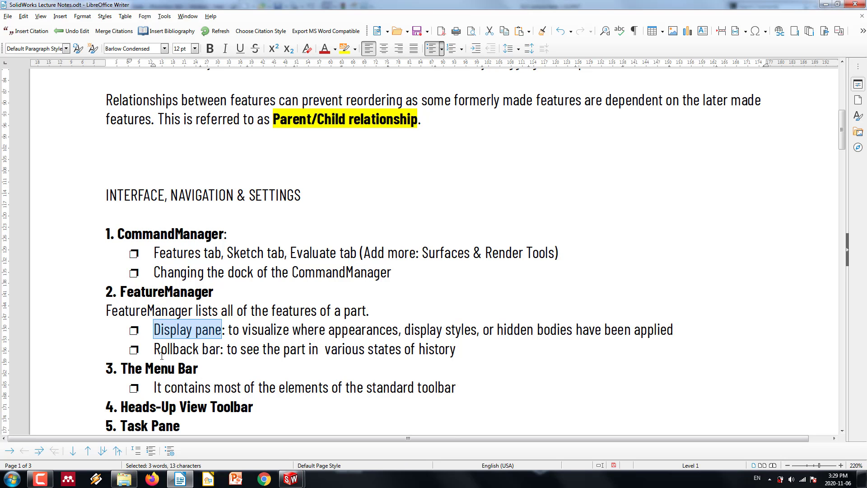
drag(154, 348, 222, 352)
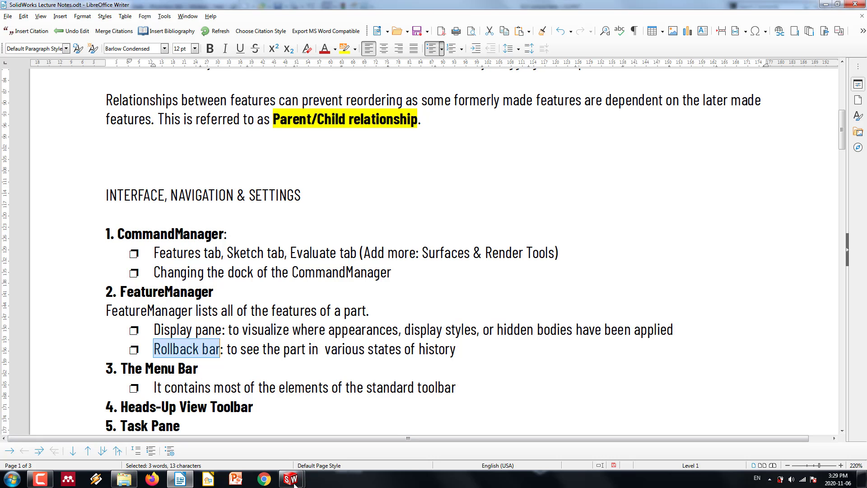
Switch to SolidWorks and roll the part's history back to just after Cut-Extrude1, suppressing Fillet1, Fillet2 and Shell1.
mouse_move(291, 478)
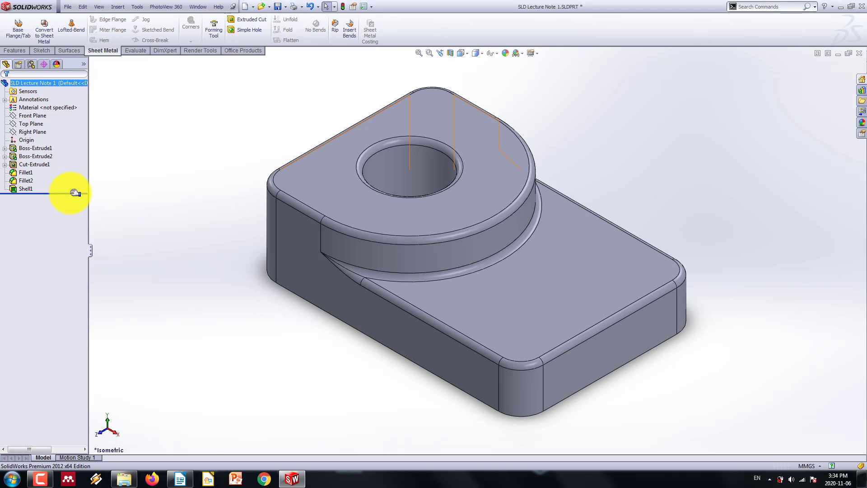
drag(76, 188, 79, 169)
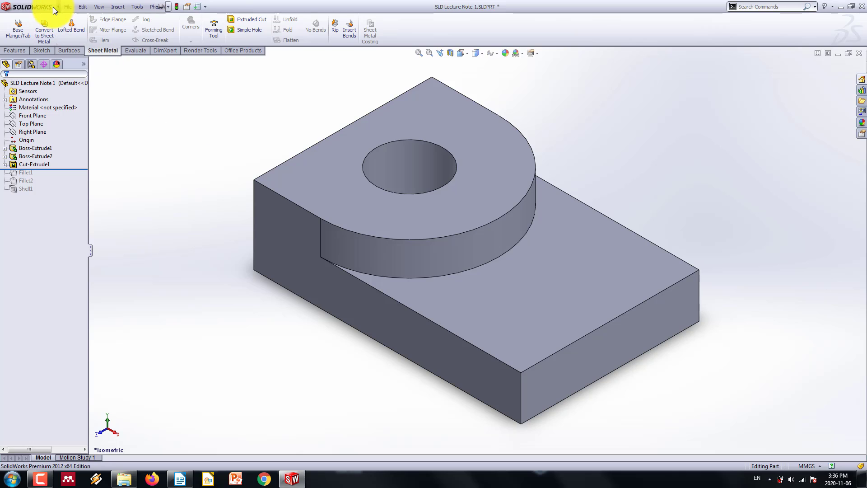
click(66, 8)
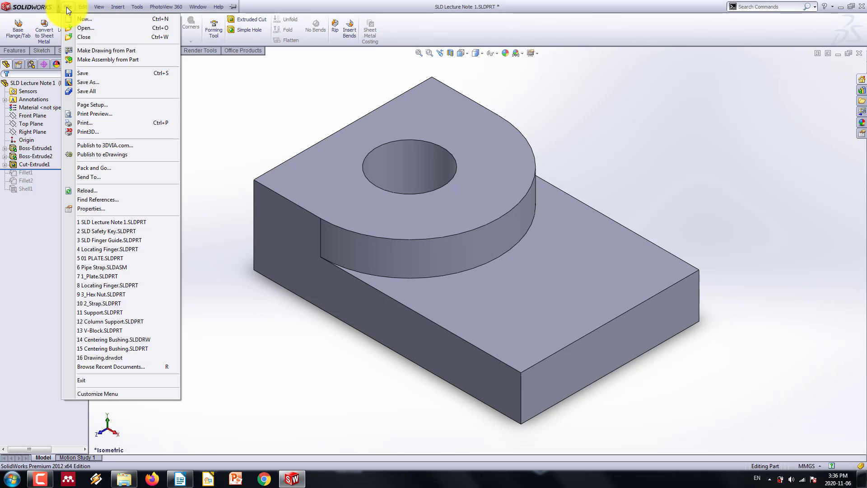
mouse_move(82, 9)
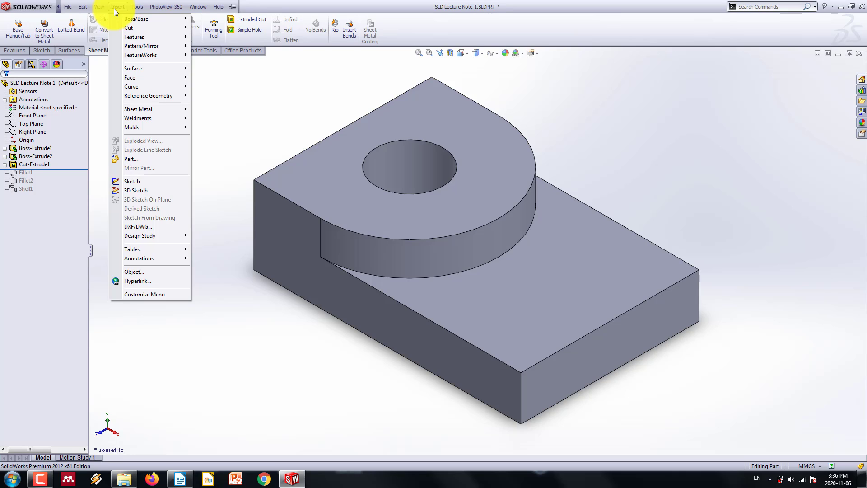
Look through the menu bar's menus up to Help and pin the menu bar so it stays displayed.
click(204, 12)
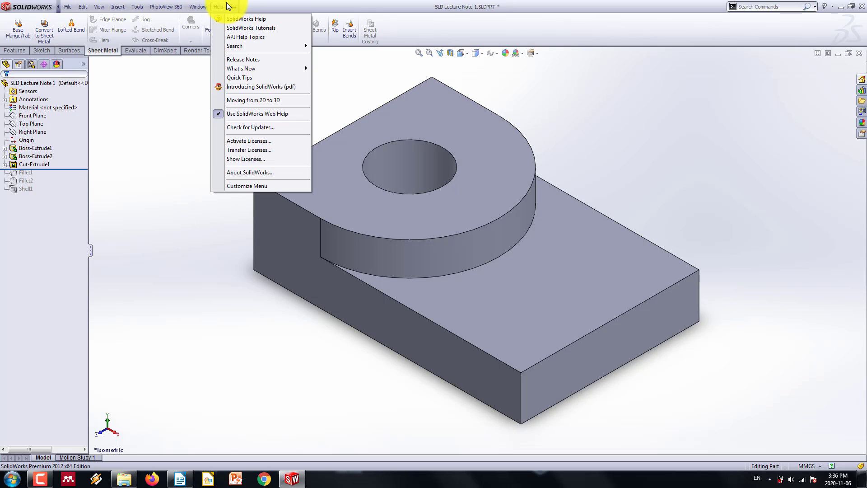
click(233, 7)
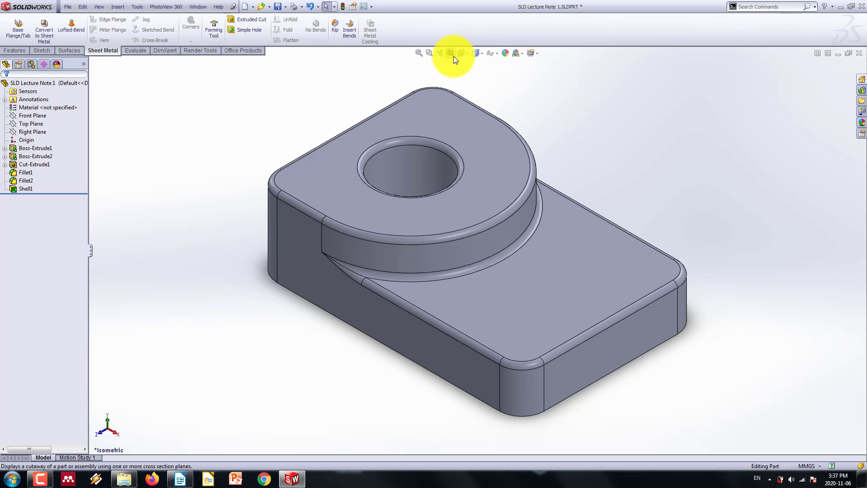
Examine the view orientation, display style and hide/show item options in the heads-up view controls above the part.
click(468, 54)
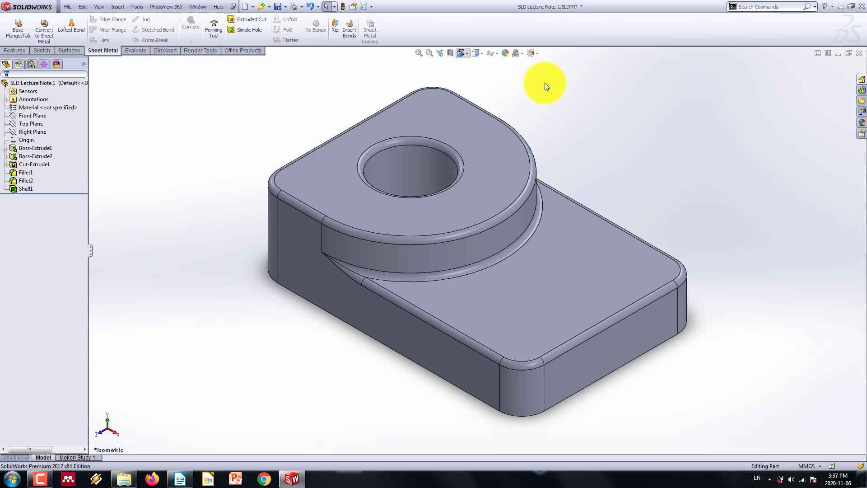
click(476, 53)
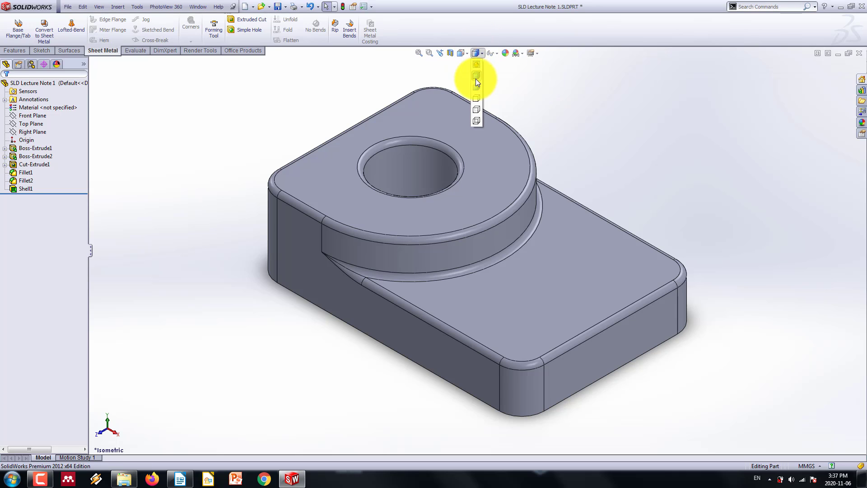
click(496, 53)
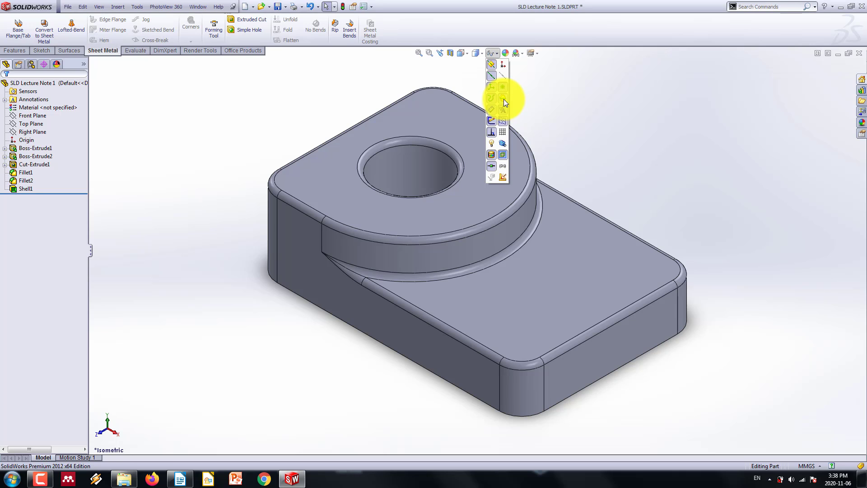
click(501, 64)
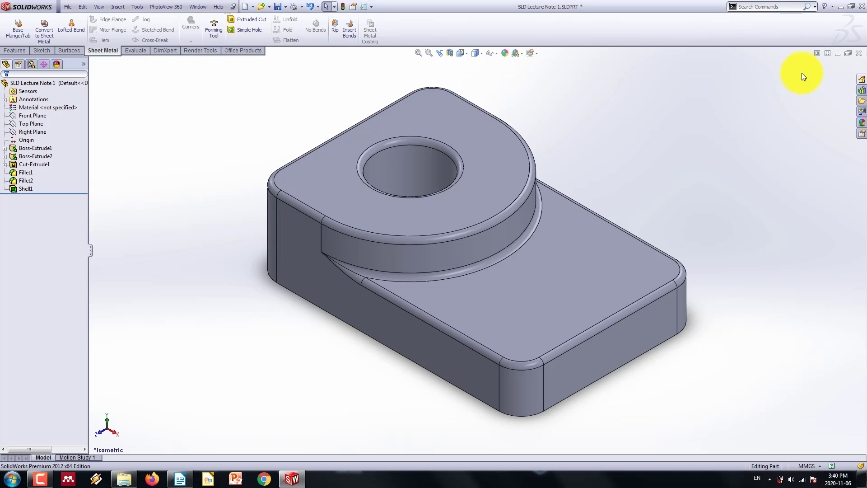
Examine the Task Pane's SolidWorks Resources, Design Library, File Explorer, Appearances and Custom Properties pages, and collapse the pane.
click(862, 79)
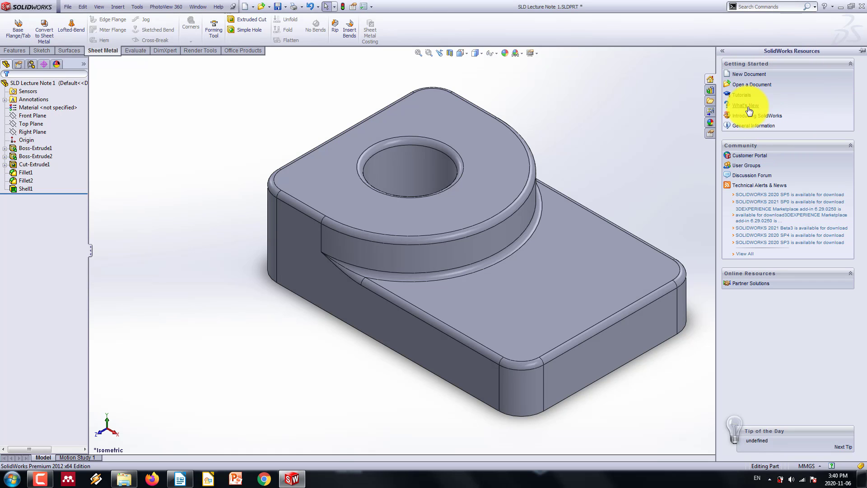
click(710, 91)
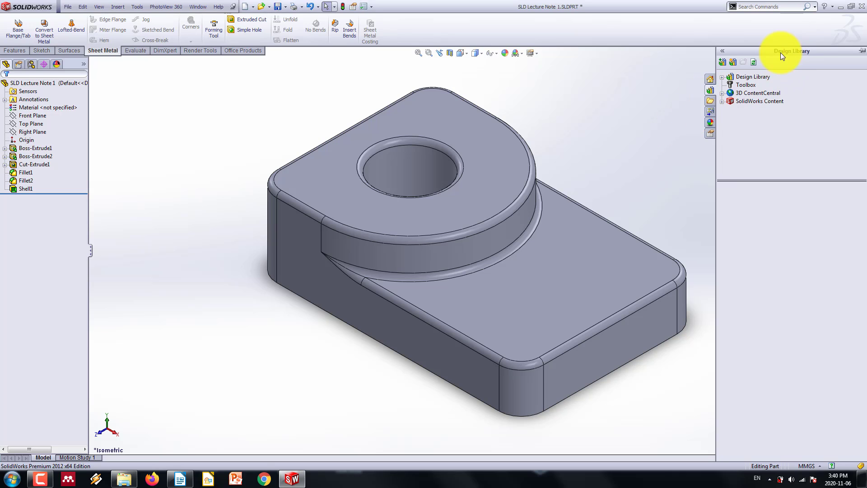
click(713, 102)
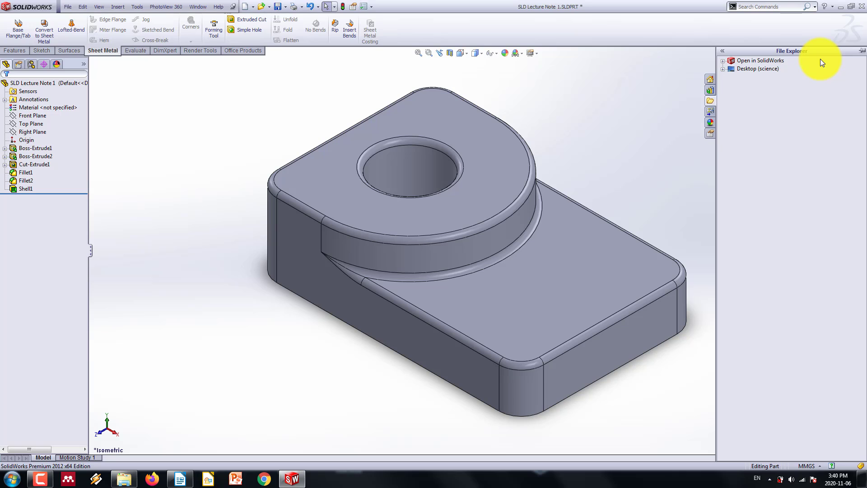
click(708, 122)
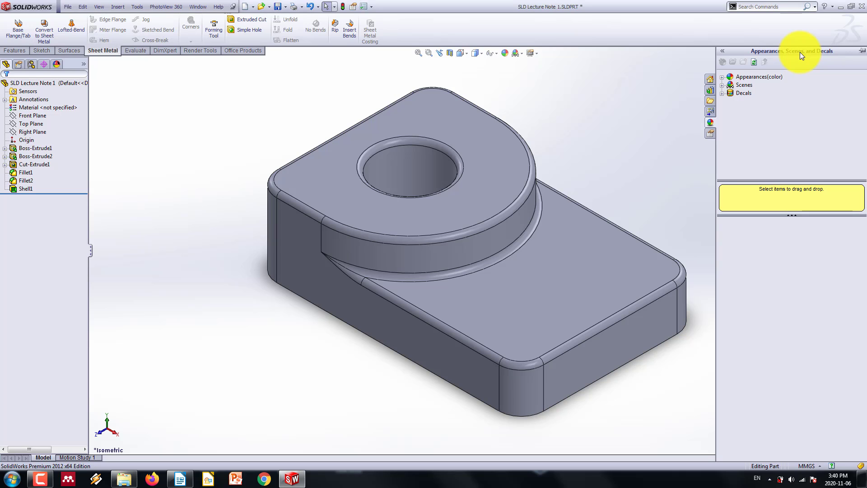
click(709, 134)
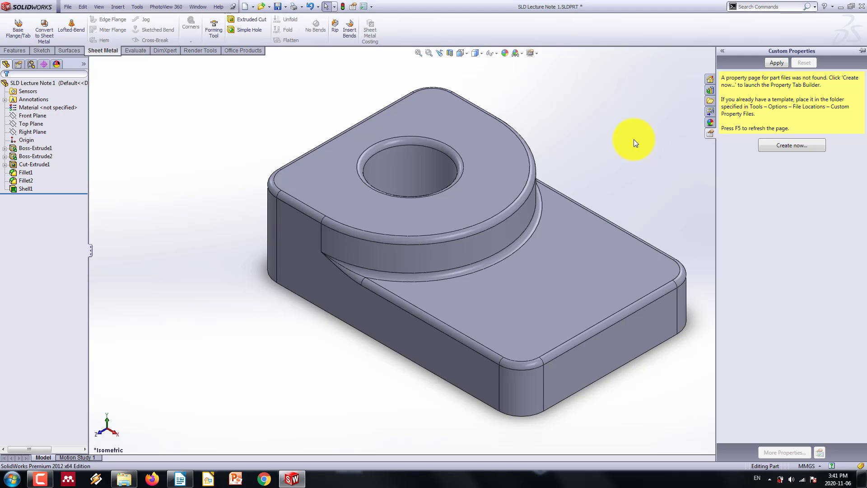
click(633, 139)
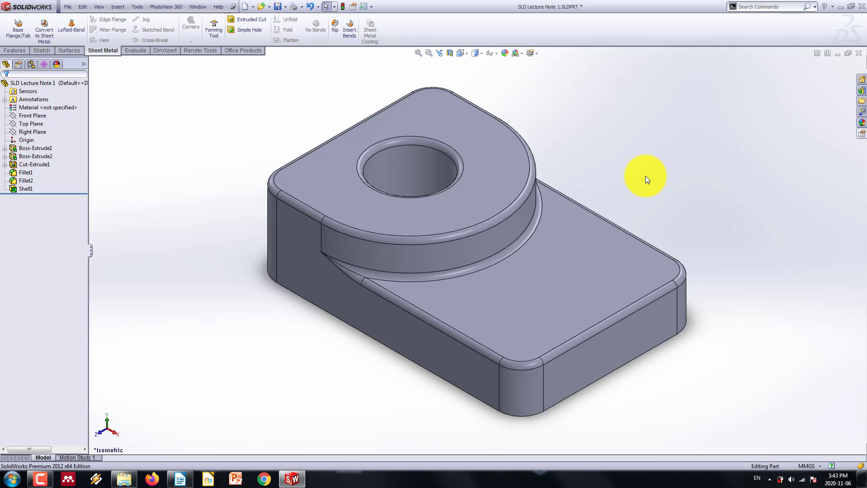
Demonstrate the mouse-gesture guide beside the part and use its gesture to switch to the Top view.
mouse_move(646, 173)
right_down()
mouse_move(660, 178)
mouse_move(643, 193)
mouse_move(632, 179)
mouse_move(644, 175)
right_up()
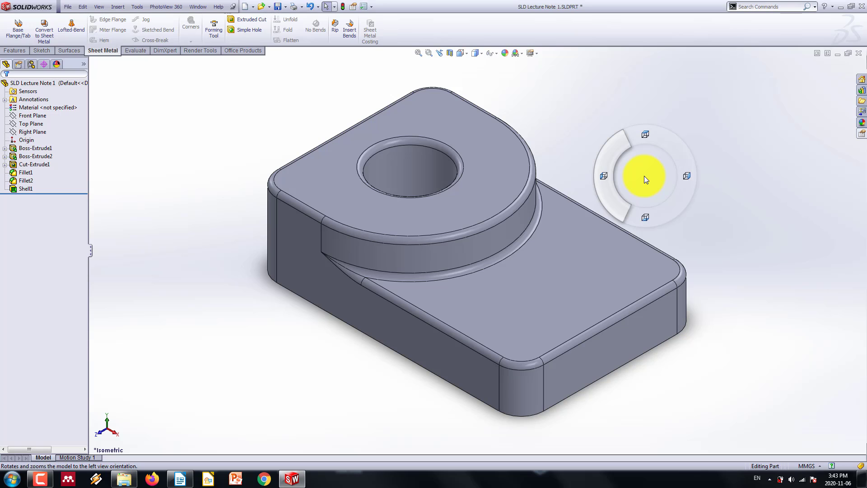
mouse_move(644, 175)
right_down()
mouse_move(649, 169)
mouse_move(646, 177)
right_up()
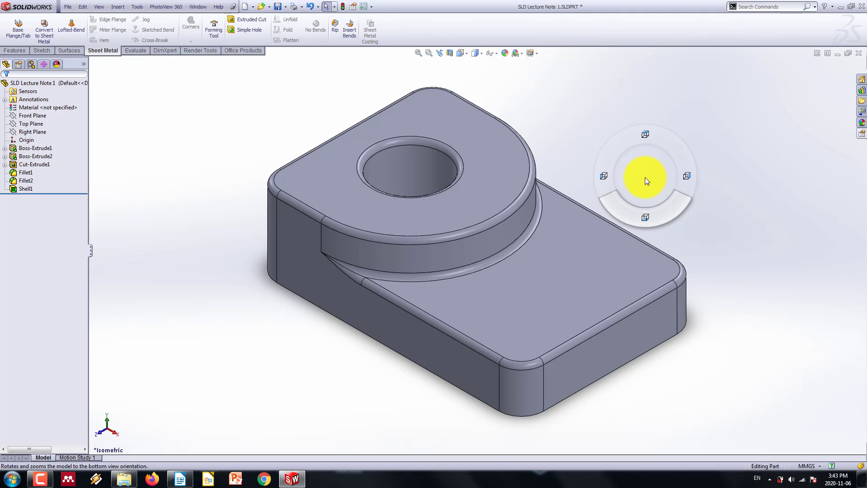
right_drag(644, 180, 646, 175)
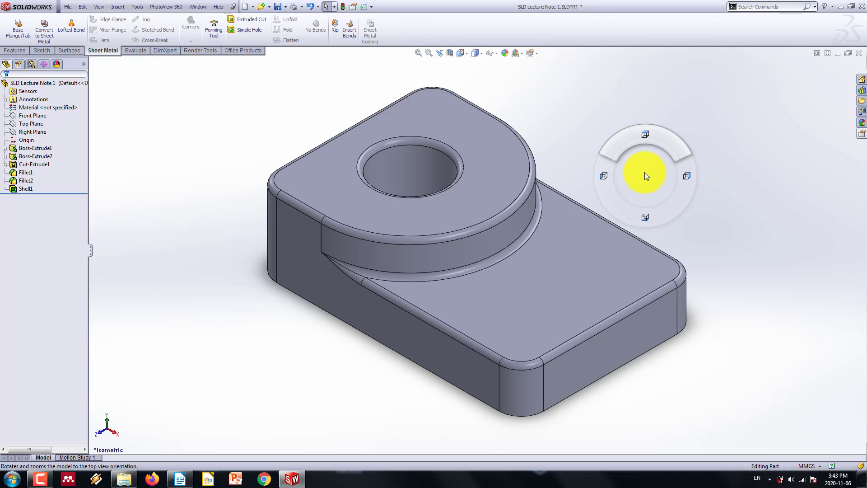
right_drag(644, 173, 648, 138)
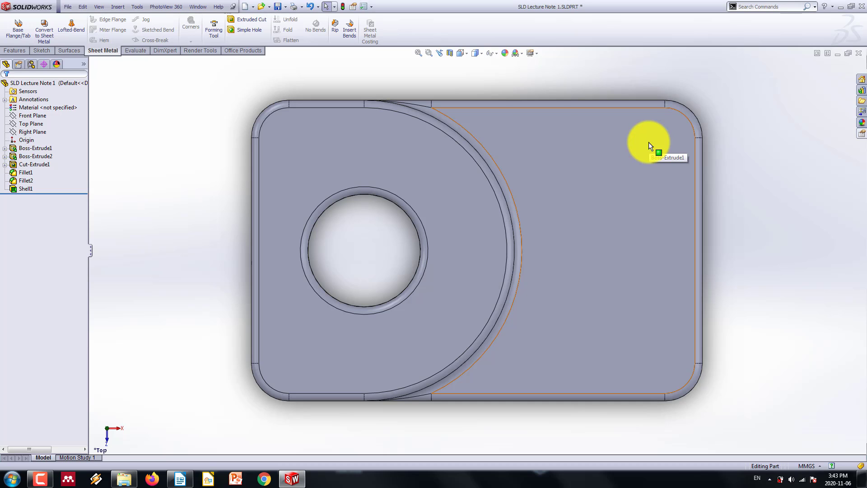
Open Sketch1 of Boss-Extrude1 for editing and try the mouse gestures within the sketch environment.
click(5, 148)
click(37, 156)
click(44, 131)
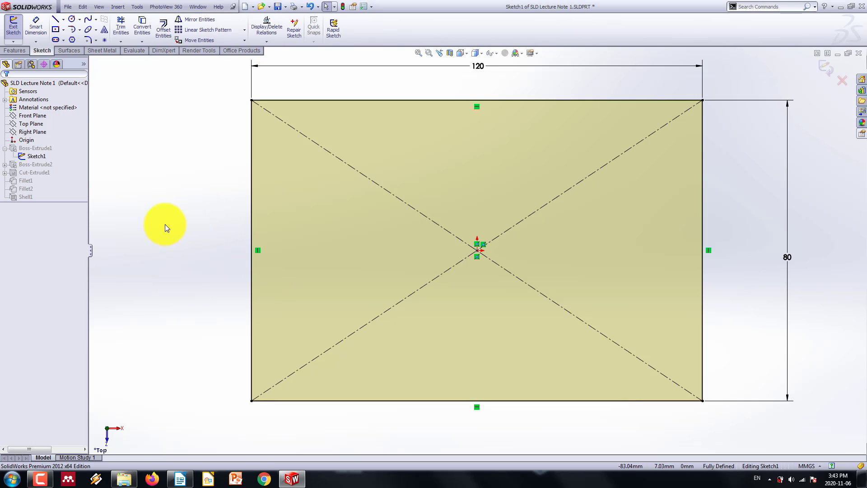
mouse_move(165, 224)
right_down()
mouse_move(182, 220)
mouse_move(164, 198)
mouse_move(142, 223)
mouse_move(173, 229)
mouse_move(168, 199)
mouse_move(175, 217)
mouse_move(145, 212)
mouse_move(162, 230)
mouse_move(176, 207)
mouse_move(156, 203)
mouse_move(161, 233)
mouse_move(170, 208)
mouse_move(149, 232)
mouse_move(173, 217)
mouse_move(154, 217)
mouse_move(168, 223)
right_up()
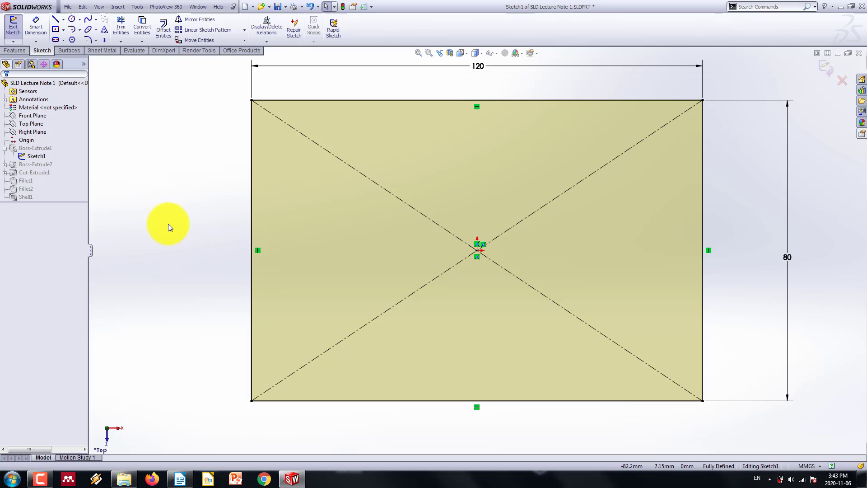
Exit Sketch1 and set the part to the Isometric view orientation.
click(826, 66)
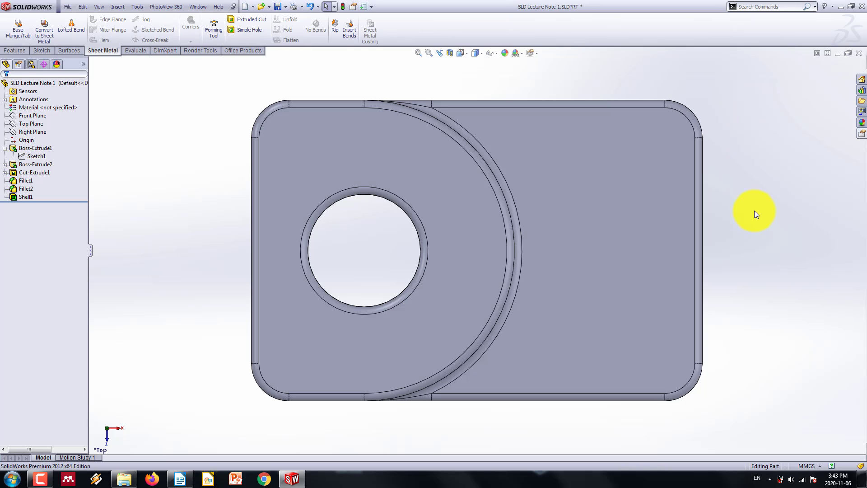
key(space)
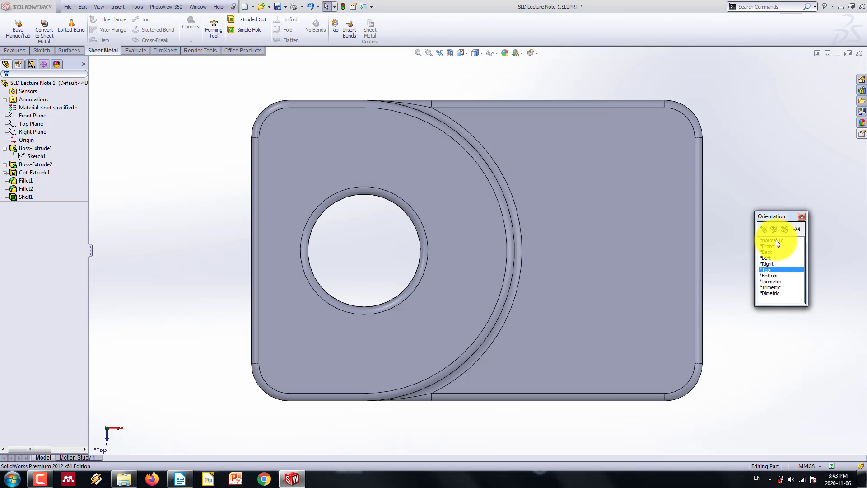
click(771, 281)
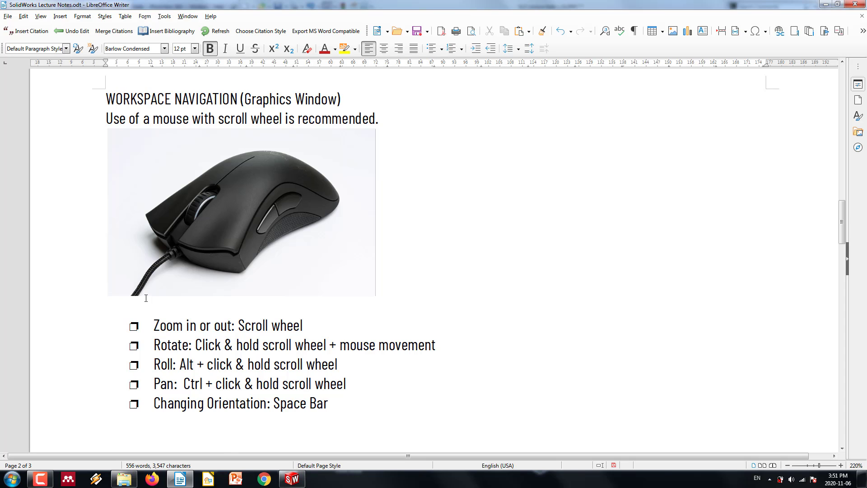
Point out "Zoom in or out" in the Workspace Navigation section of the lecture notes by selecting the phrase.
drag(154, 325, 195, 325)
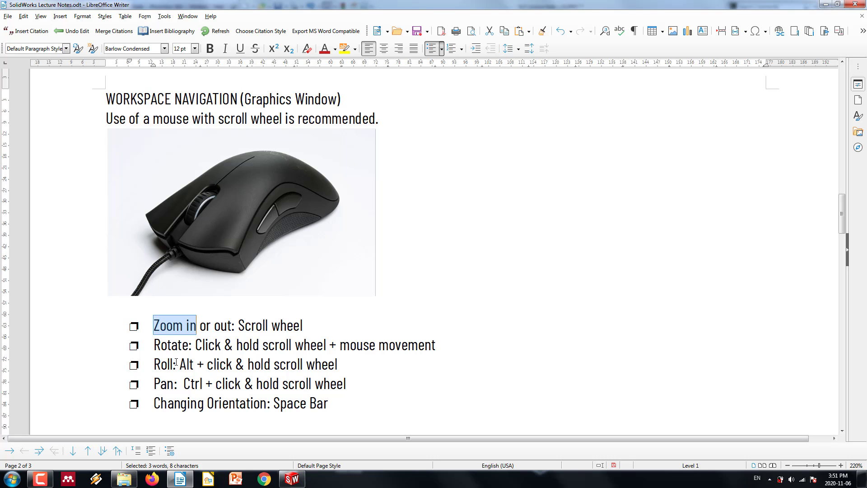
click(179, 325)
click(167, 364)
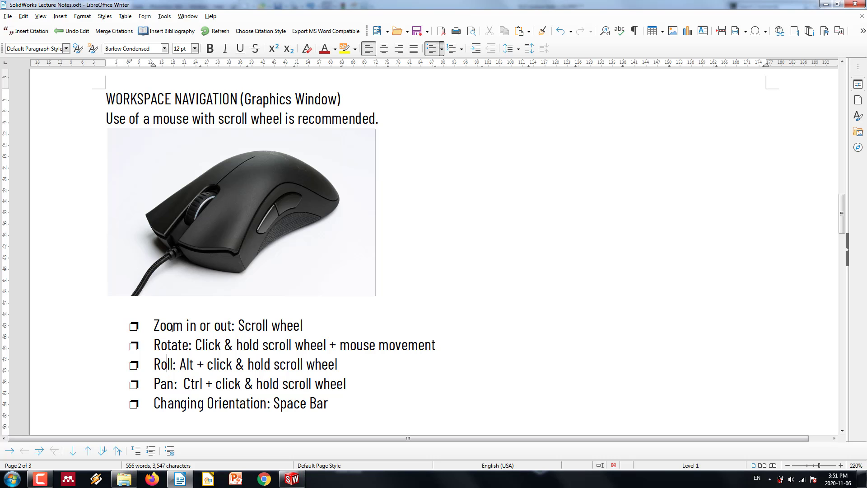
drag(154, 325, 227, 325)
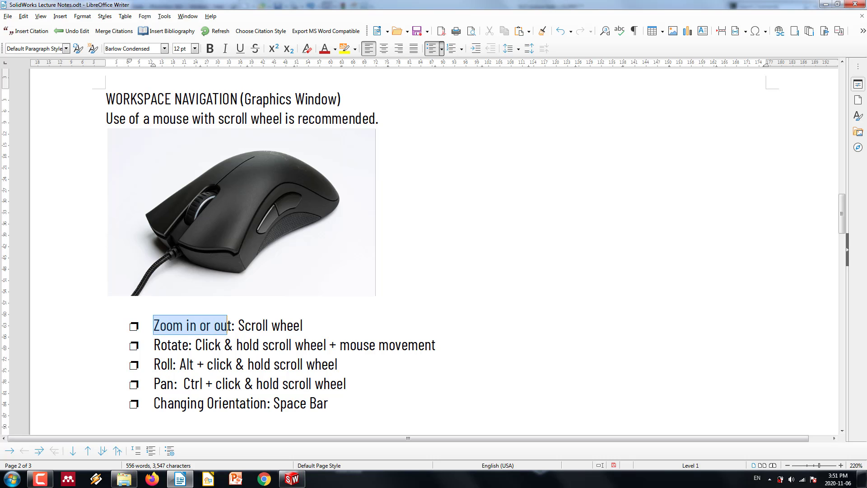
Switch to SolidWorks and demonstrate zooming by enlarging the view around the part's round hole.
click(291, 479)
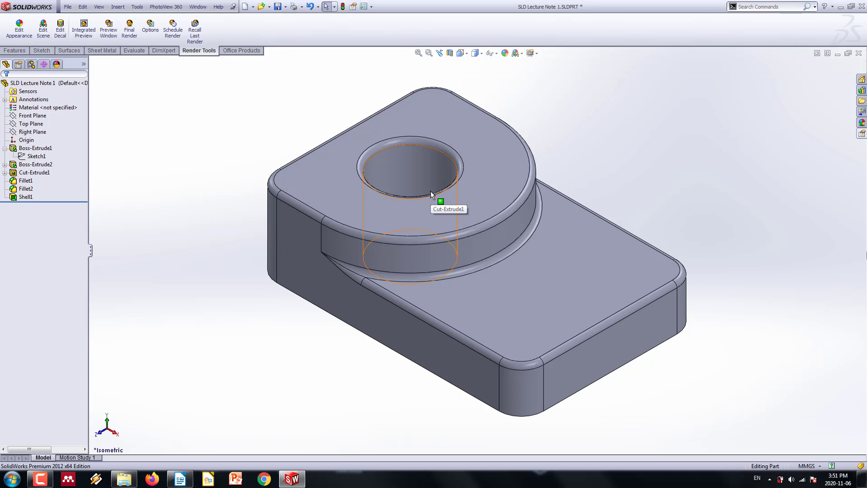
scroll(430, 190, up, 2)
scroll(430, 192, down, 5)
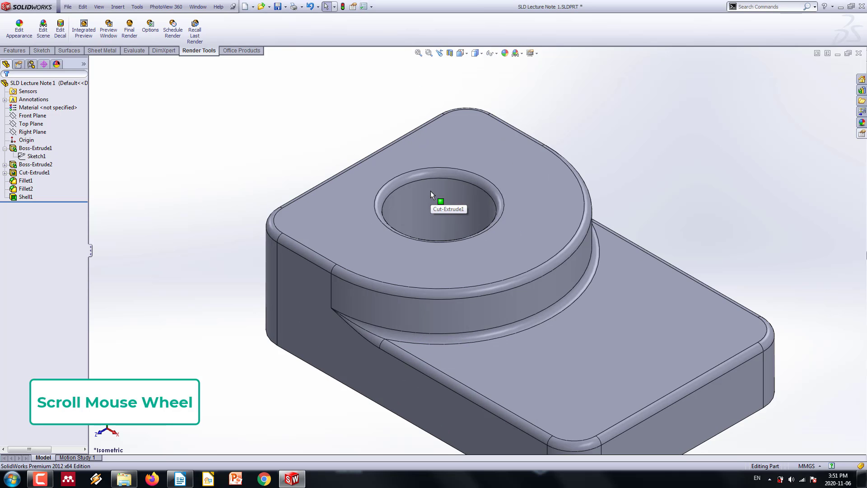
Point out "Rotate" in the lecture notes by selecting it and demonstrate rotating the part's view in SolidWorks.
click(180, 478)
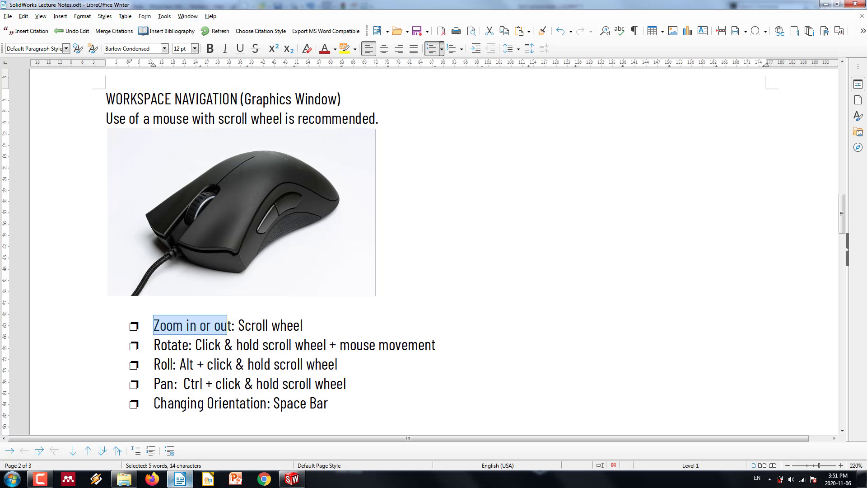
drag(154, 345, 191, 348)
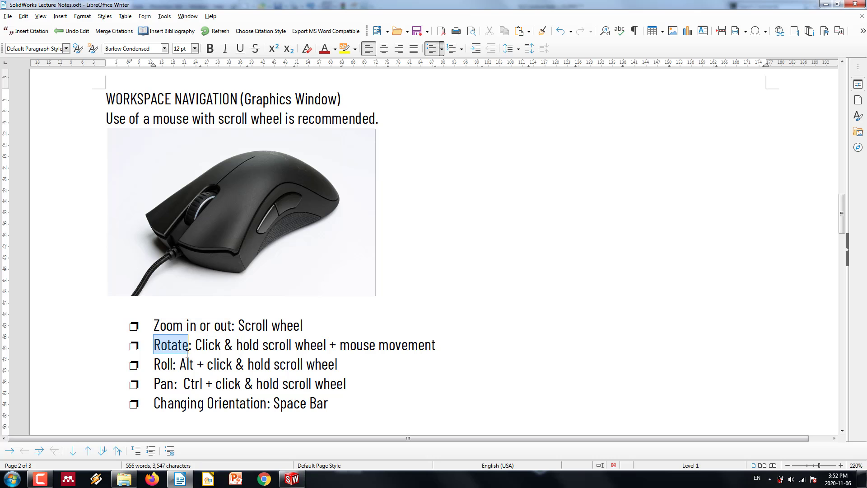
click(292, 478)
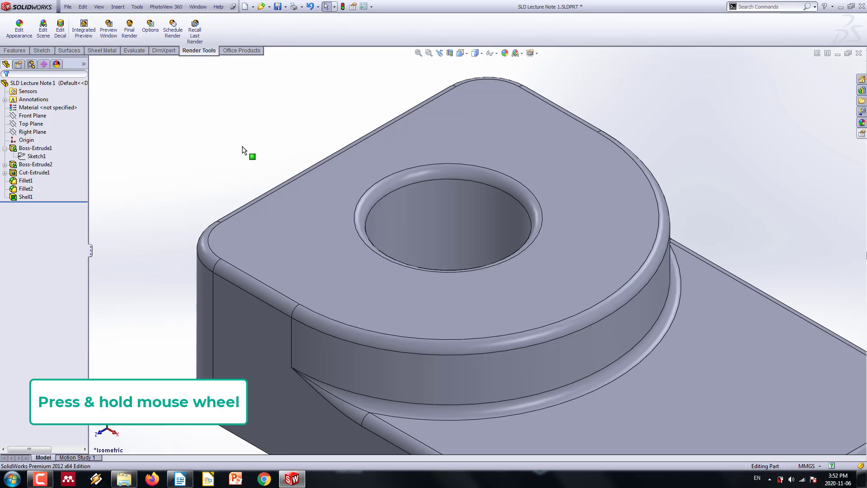
middle_drag(243, 147, 221, 134)
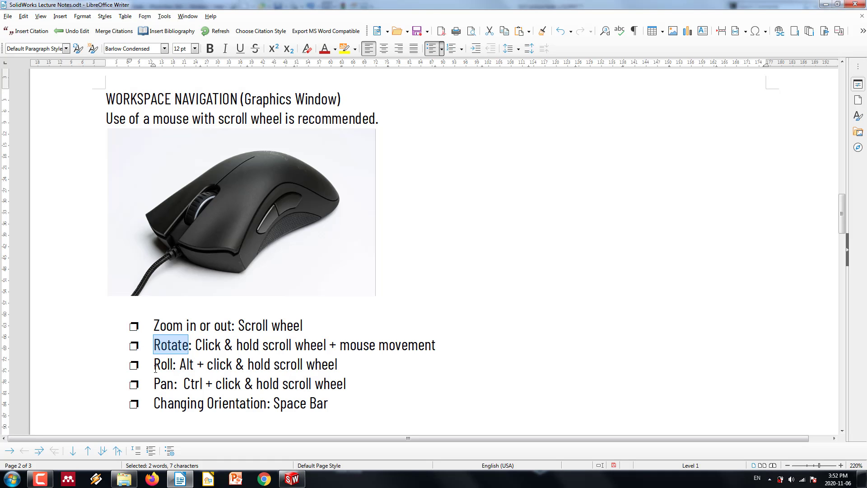
Point out "Roll" in the lecture notes by selecting it and demonstrate rolling the part's view in SolidWorks.
drag(154, 367, 174, 364)
click(291, 478)
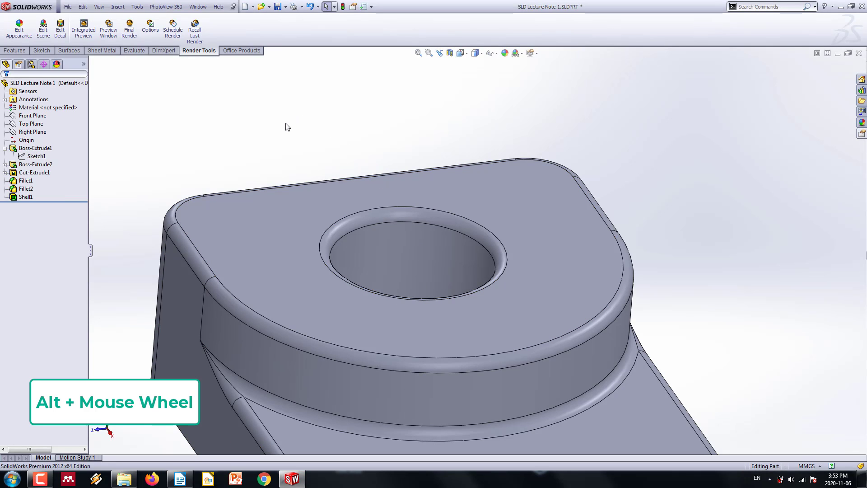
alt+scroll(285, 125, down, 2)
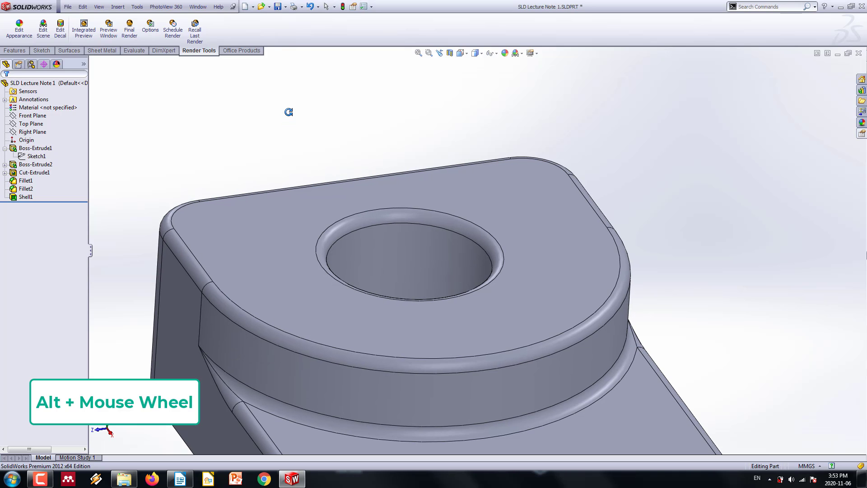
alt+scroll(262, 124, down, 4)
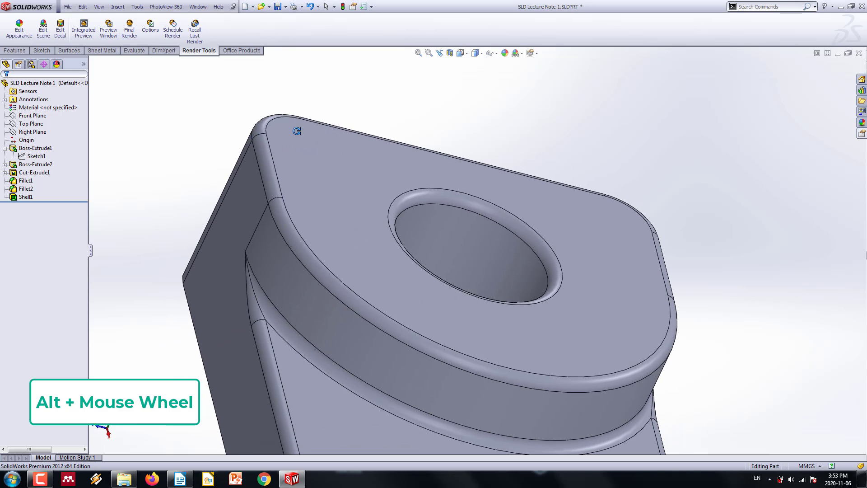
alt+middle_drag(297, 131, 395, 248)
alt+middle_drag(332, 177, 238, 264)
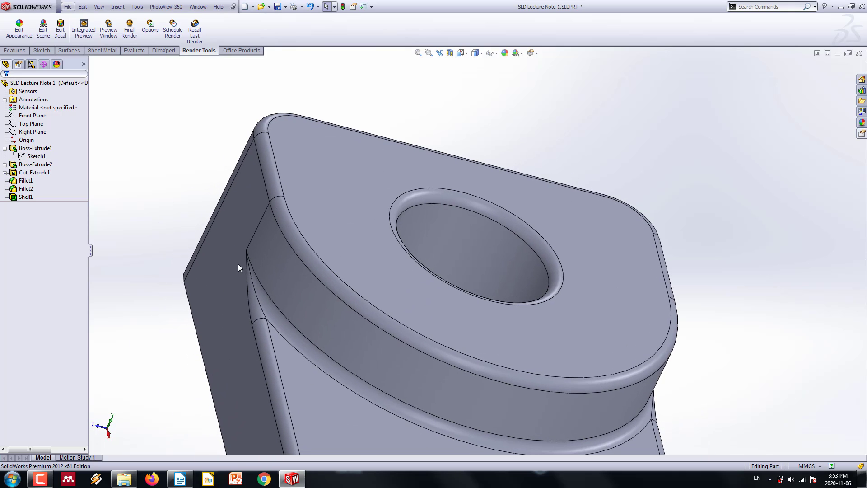
Point out "Pan" in the lecture notes by selecting it and demonstrate panning the part's view in SolidWorks.
click(179, 479)
click(191, 383)
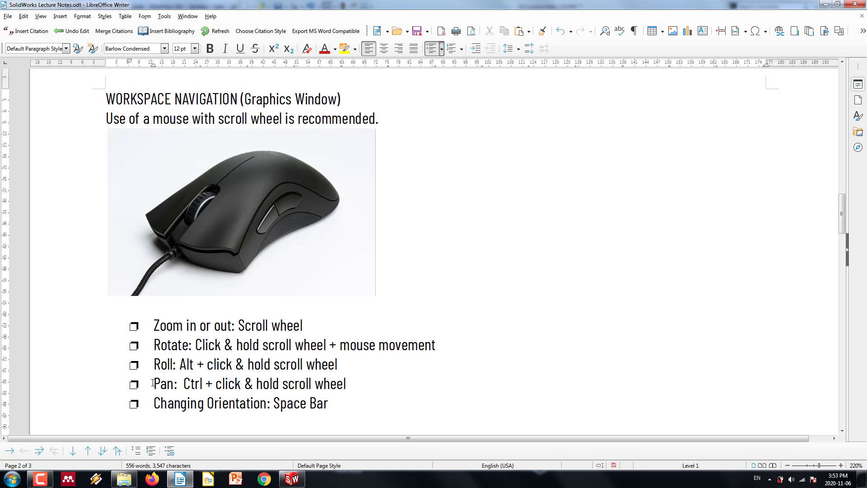
drag(153, 383, 174, 385)
click(292, 478)
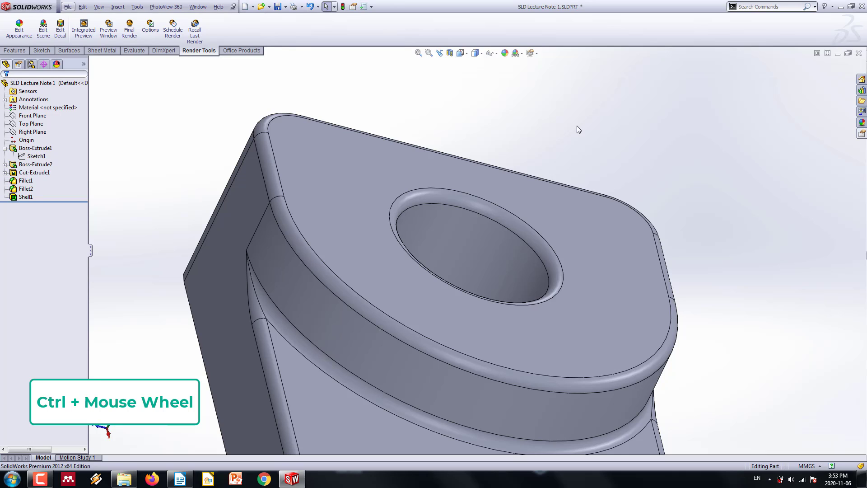
ctrl+middle_drag(576, 126, 578, 280)
ctrl+middle_drag(603, 177, 604, 153)
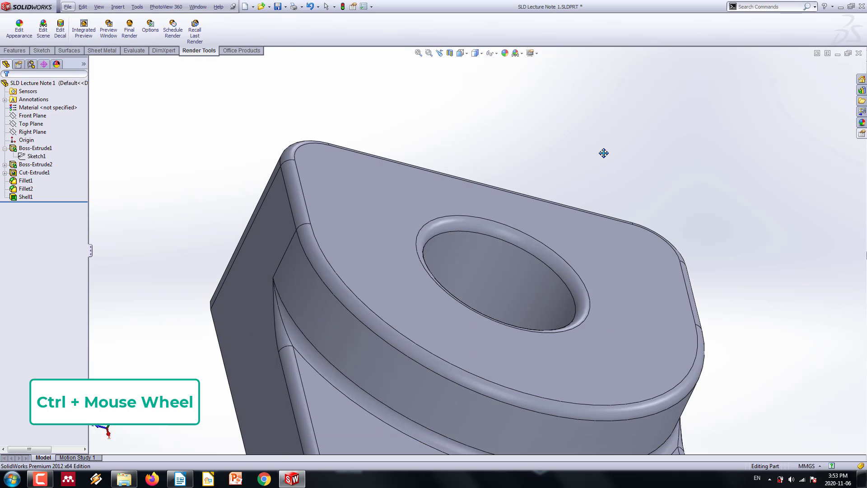
Switch to the lecture notes and point out "Changing Orientation" by selecting the phrase.
click(175, 478)
click(137, 411)
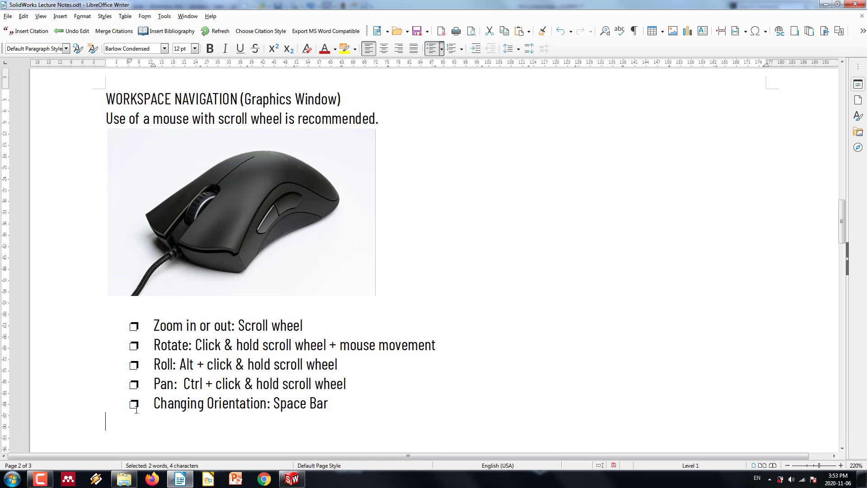
drag(154, 402, 268, 406)
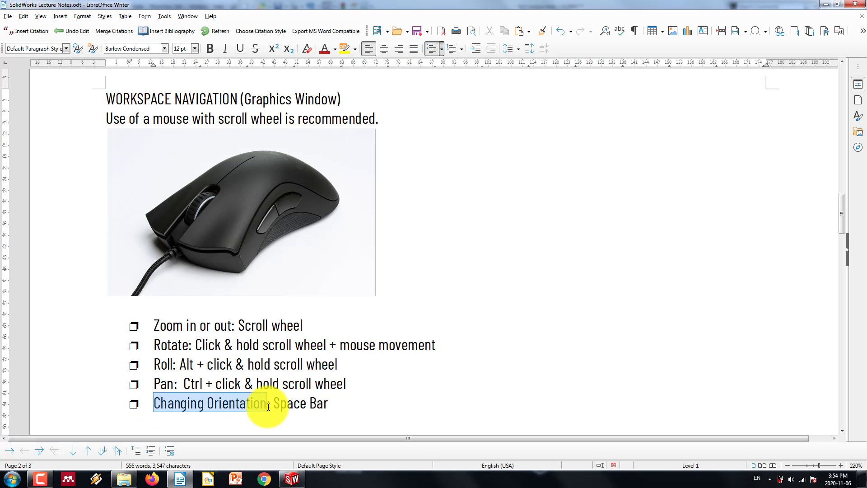
Switch to SolidWorks, bring up the list of standard view orientations and set the part's view to Isometric.
click(292, 478)
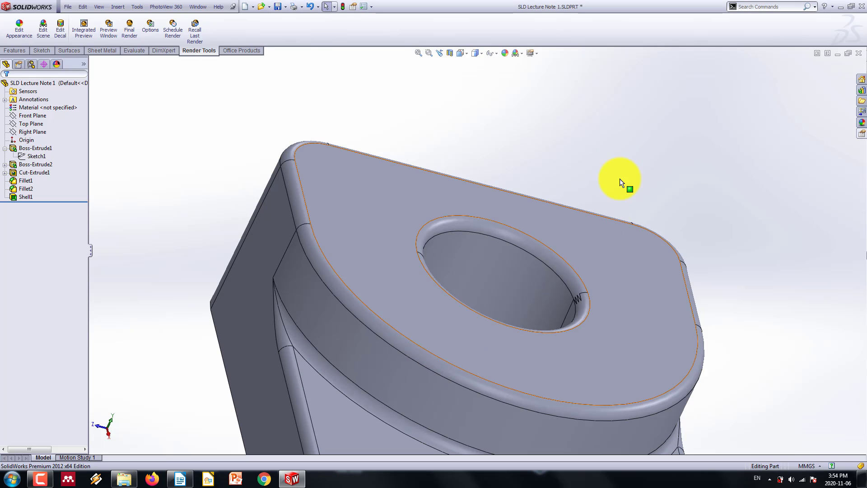
key(space)
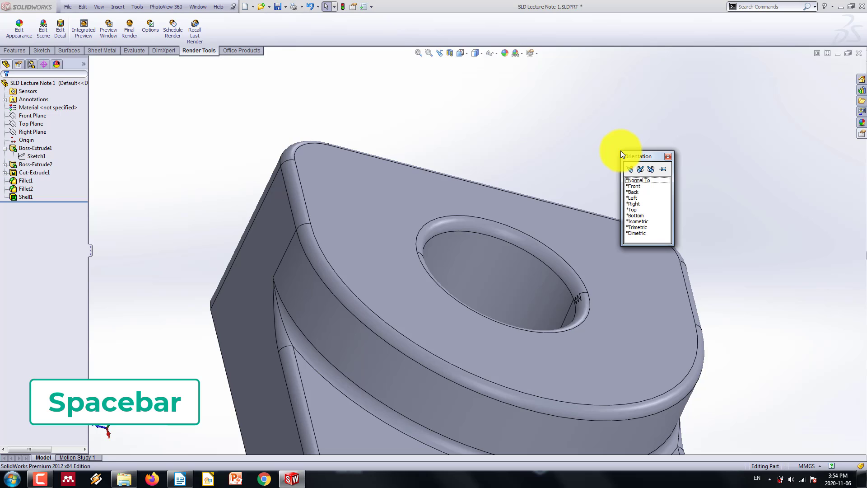
click(638, 196)
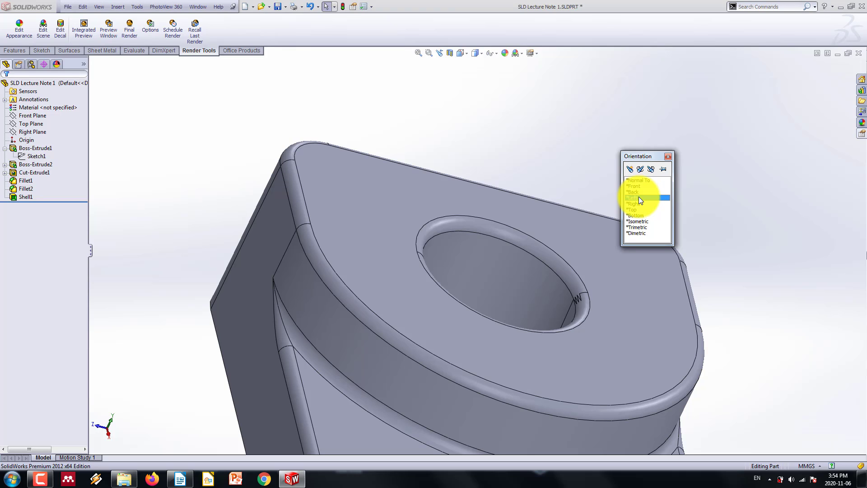
click(640, 209)
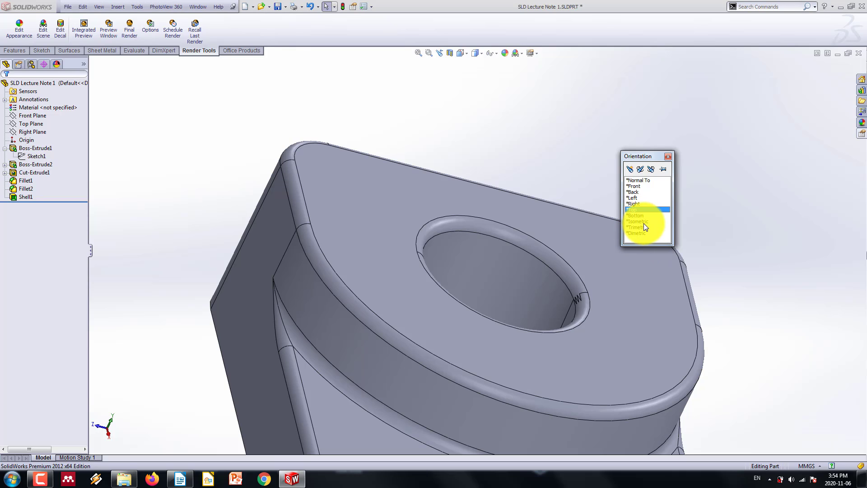
click(643, 222)
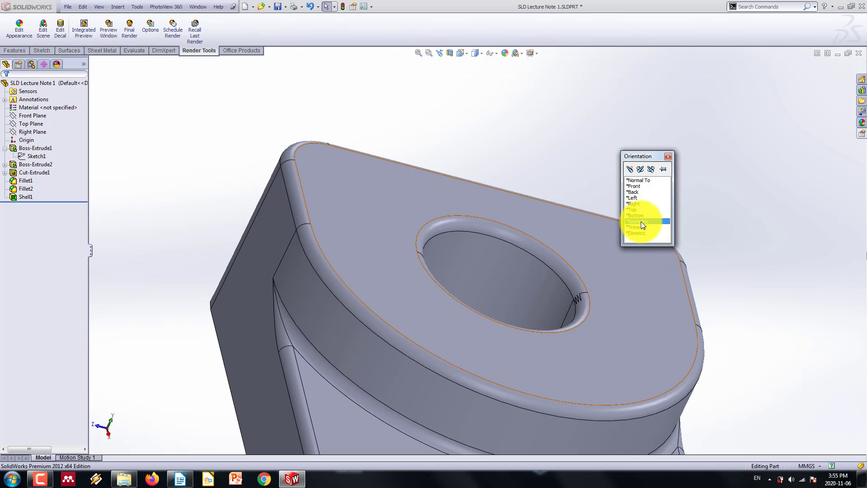
double_click(640, 221)
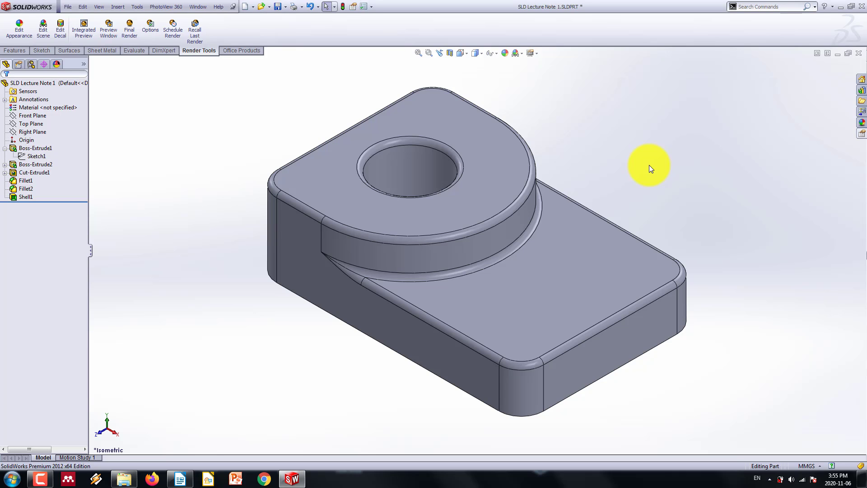
Switch to the lecture notes and place the cursor at the "IMPORTANT SETTINGS BEFORE YOU START" heading.
click(180, 478)
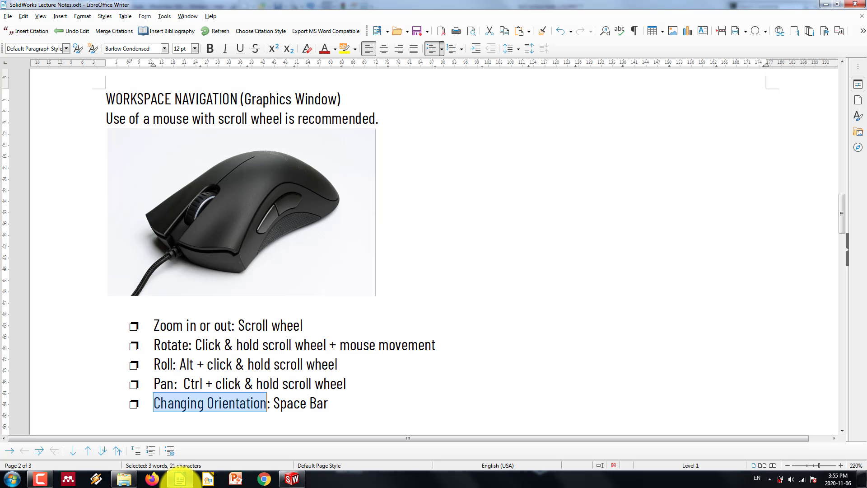
scroll(318, 275, down, 5)
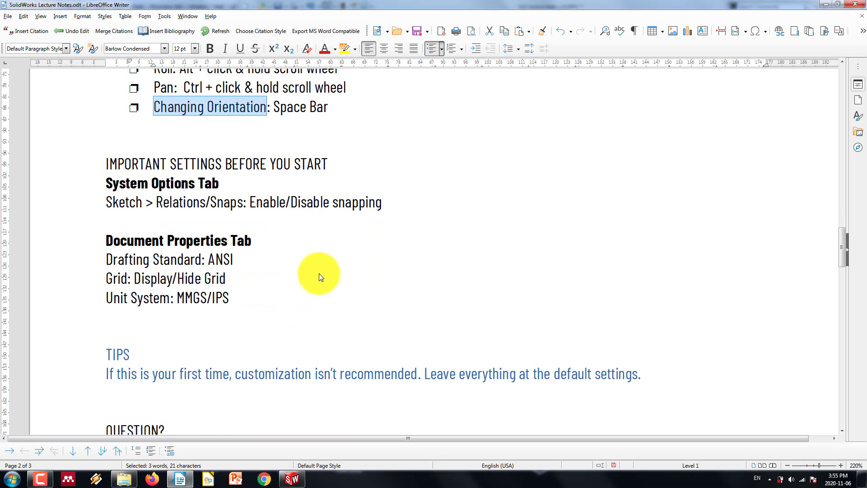
scroll(319, 276, down, 1)
click(97, 112)
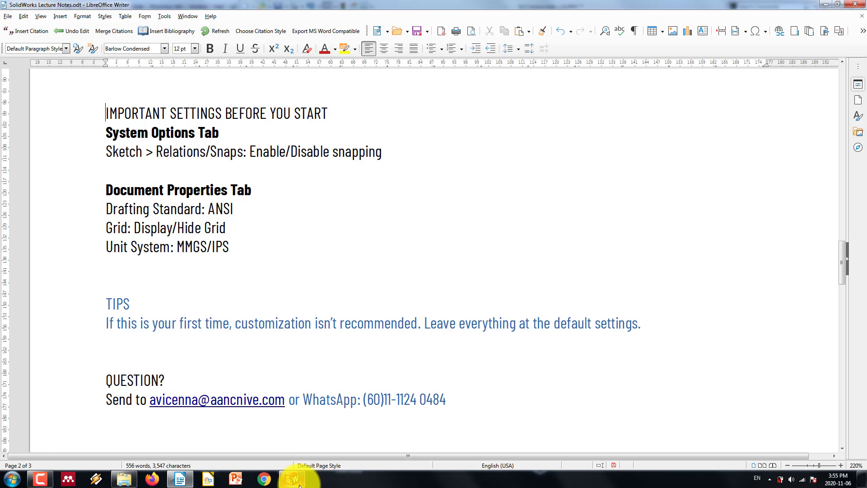
Switch to SolidWorks, open the options dialog and show its Document Properties and System Options sections.
click(276, 477)
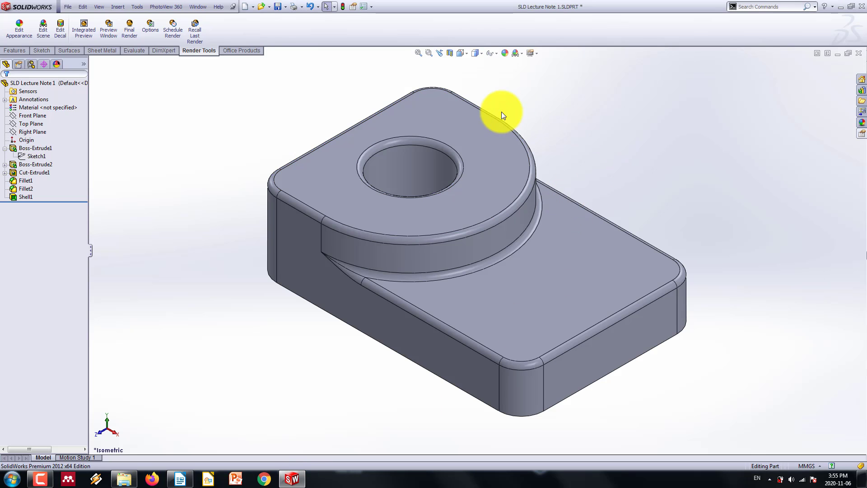
click(364, 7)
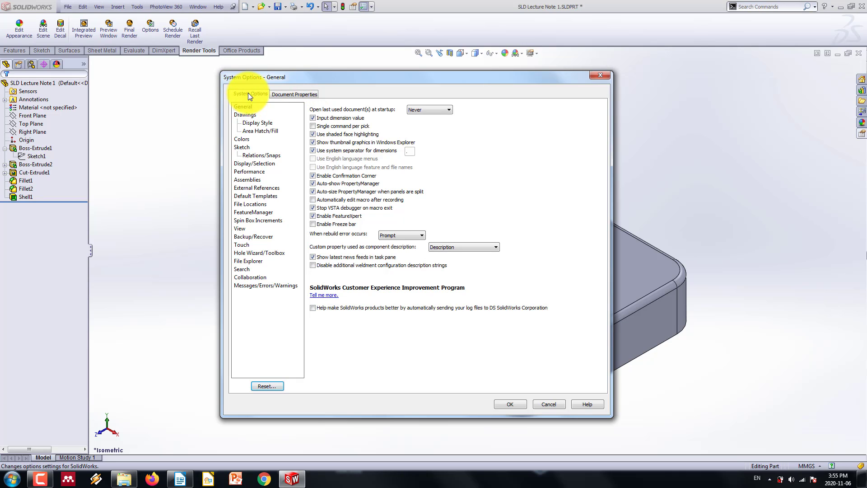
click(278, 94)
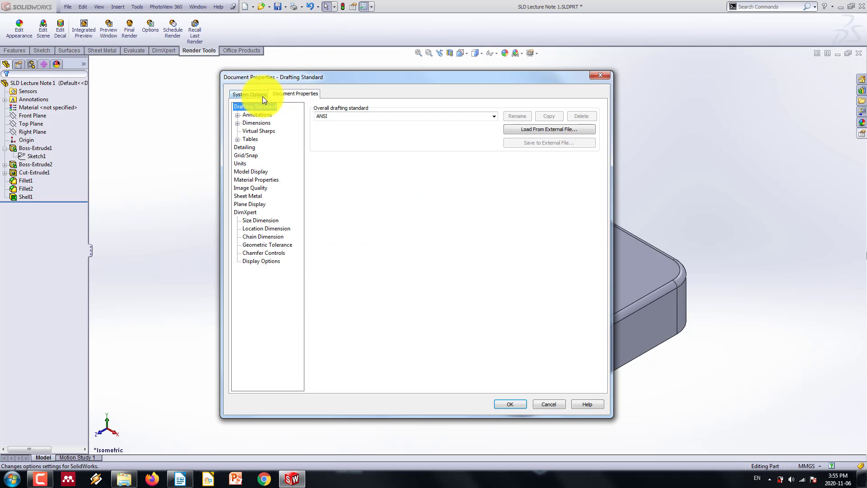
click(262, 96)
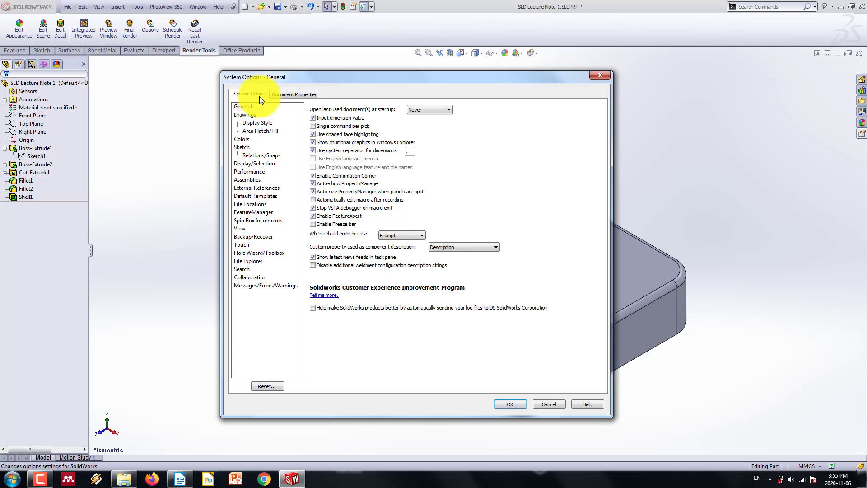
Check the lecture notes for the Relations/Snaps setting, then demonstrate disabling and re-enabling sketch snapping in SolidWorks' System Options.
click(168, 480)
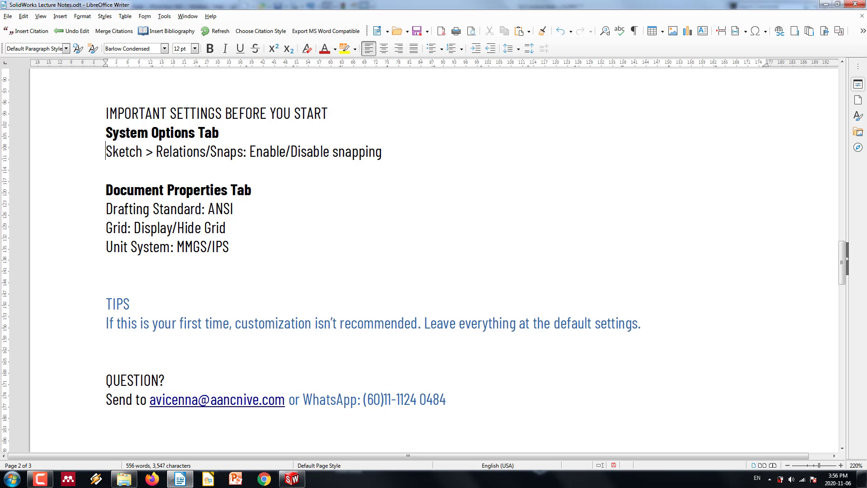
click(301, 479)
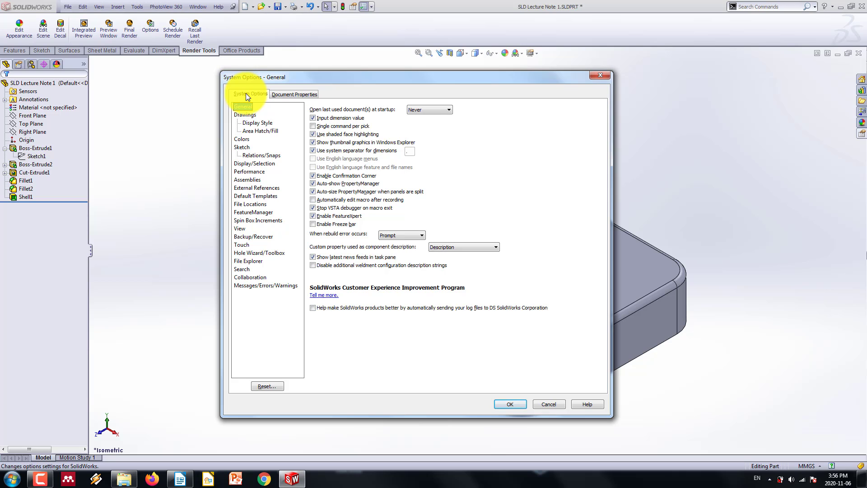
click(274, 159)
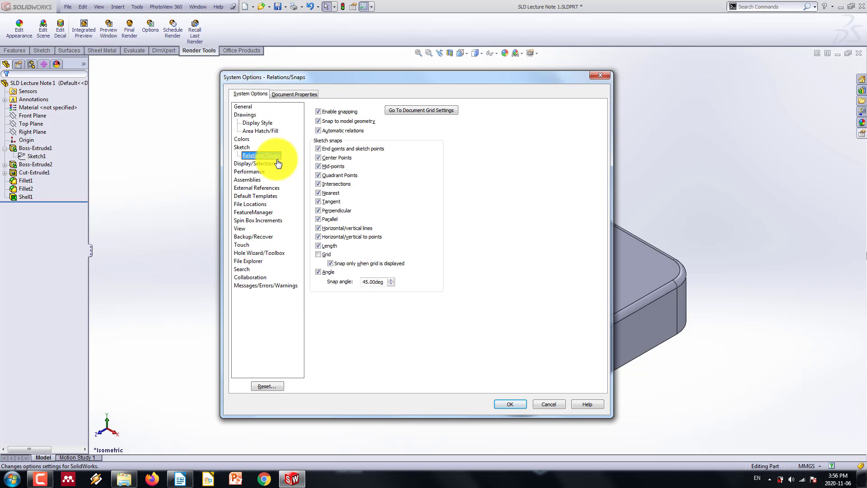
click(318, 112)
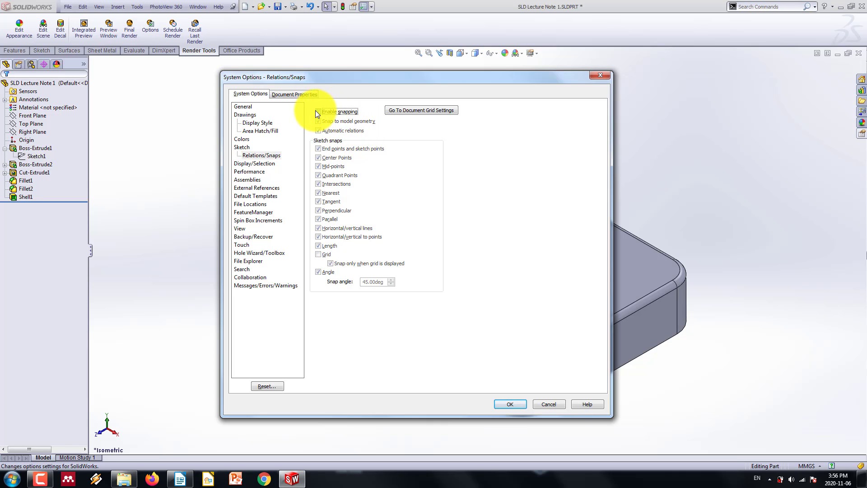
click(319, 111)
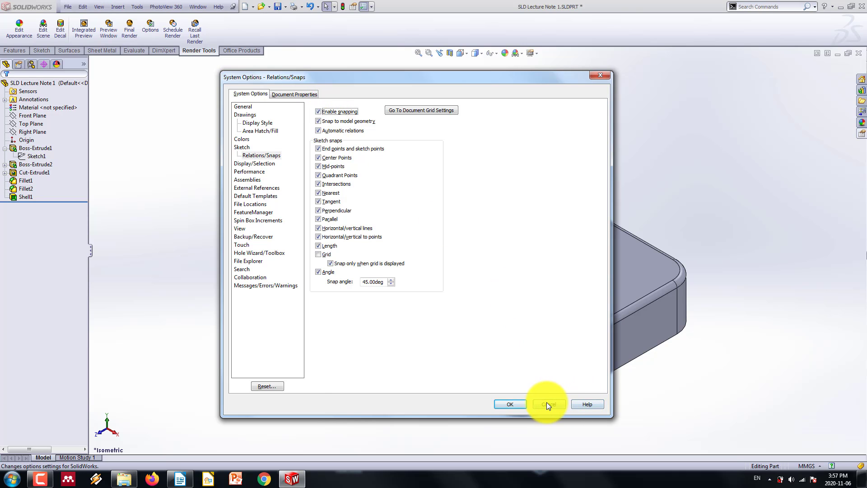
Point out the Document Properties heading in the lecture notes and examine the available overall drafting standards in SolidWorks, keeping ANSI.
click(180, 478)
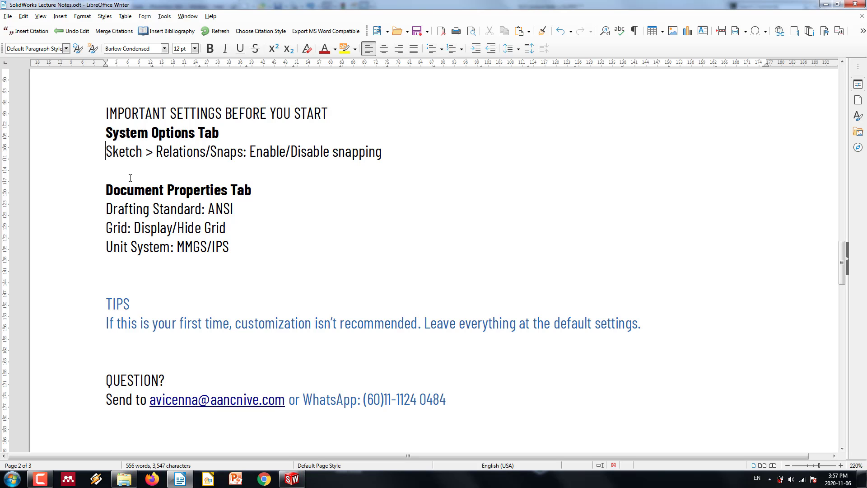
key(Down)
key(Down)
click(292, 478)
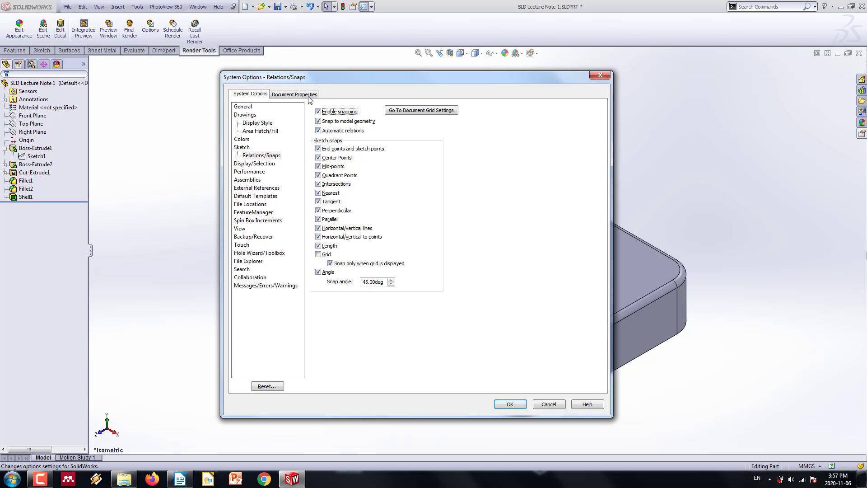
click(304, 94)
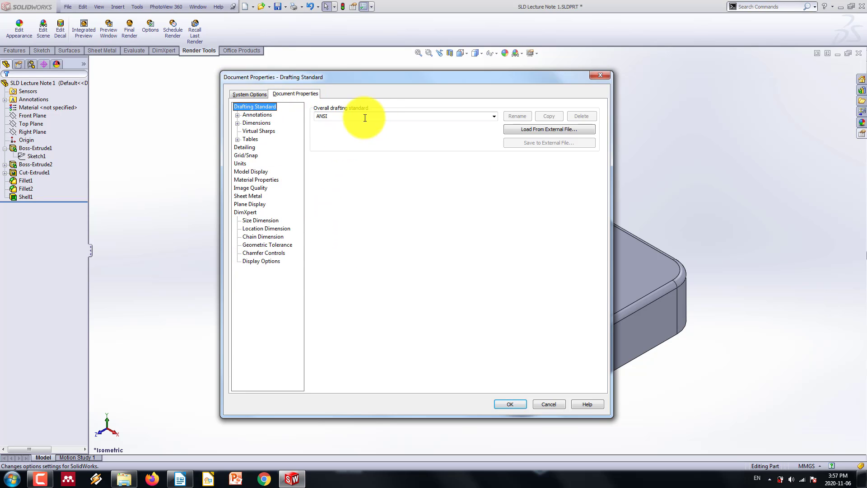
click(379, 116)
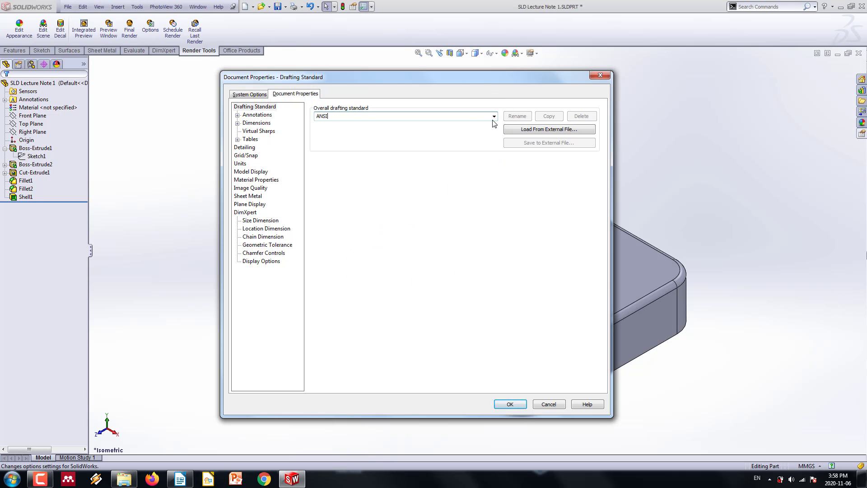
click(493, 117)
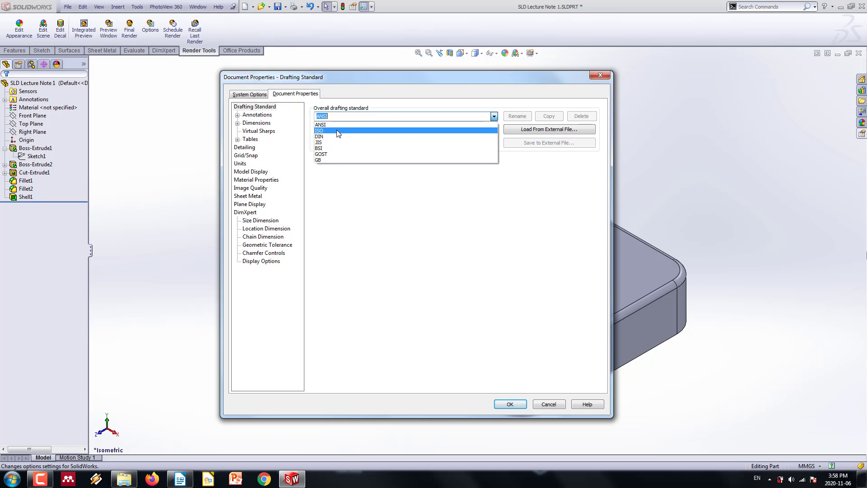
click(362, 217)
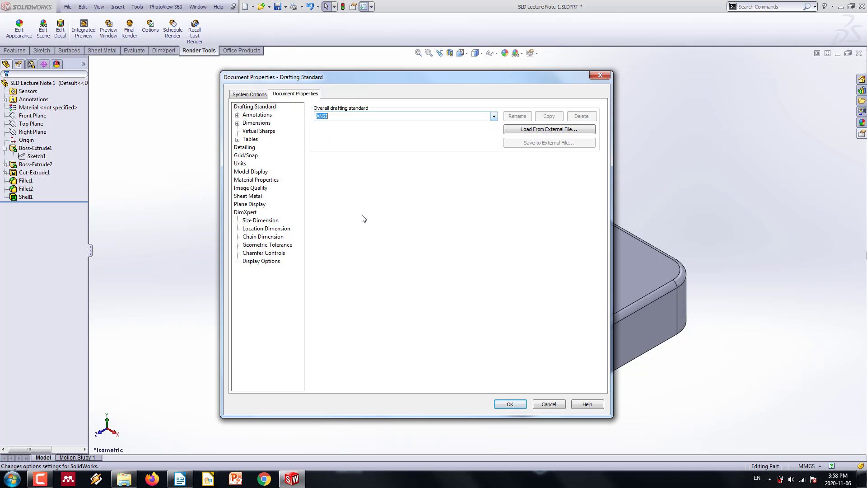
Point out the Grid line in the lecture notes and examine SolidWorks' document Grid/Snap settings alongside the system Relations/Snaps settings.
click(179, 478)
key(Down)
key(Down)
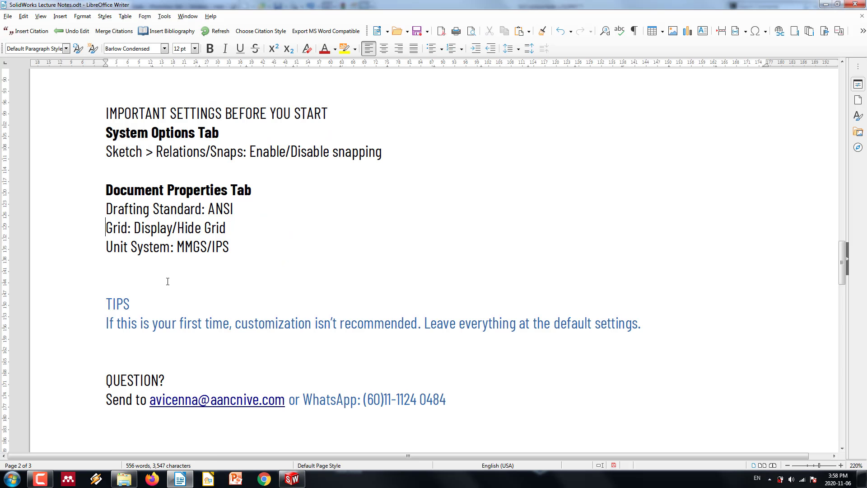
click(292, 478)
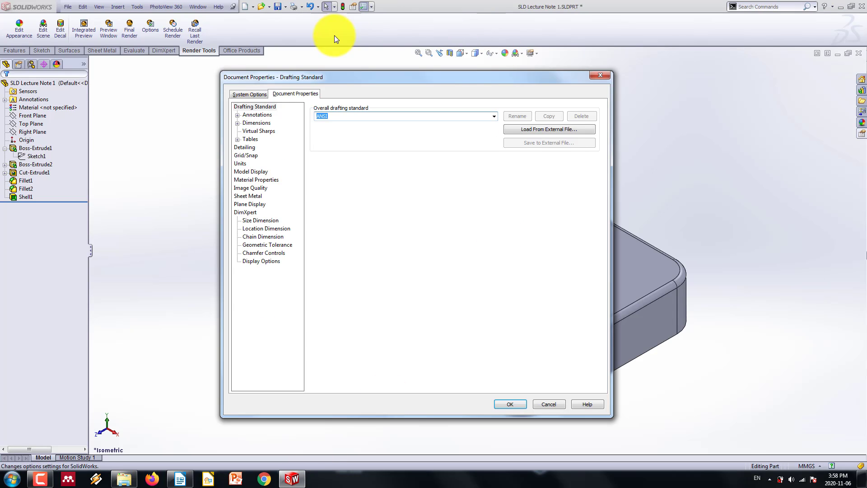
click(250, 156)
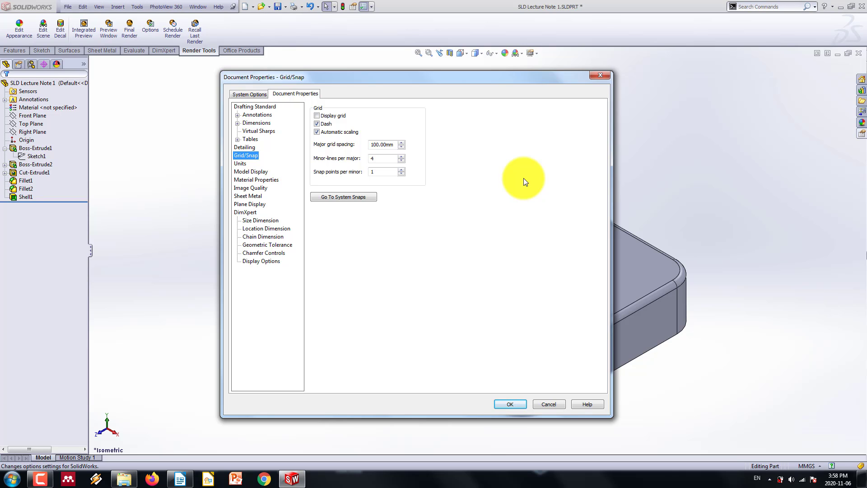
click(316, 115)
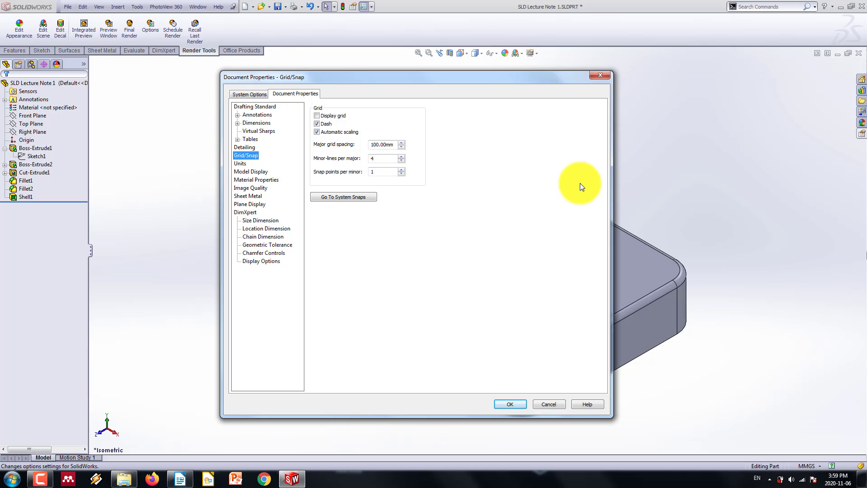
click(252, 94)
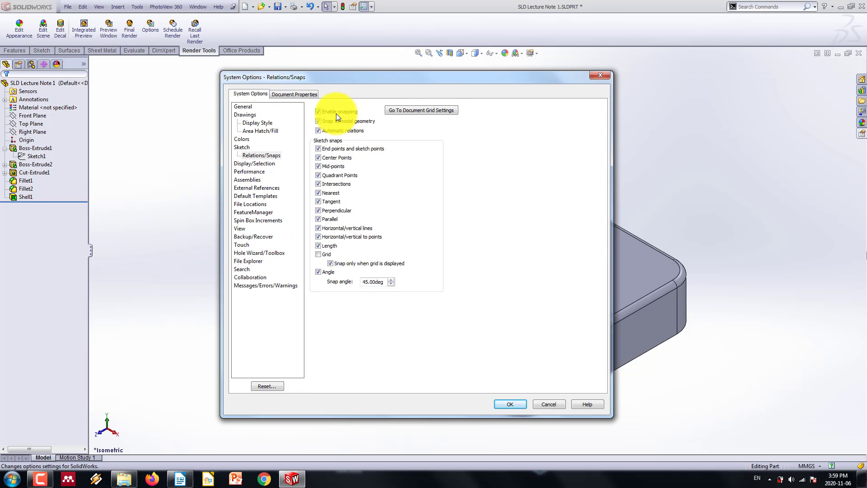
click(294, 93)
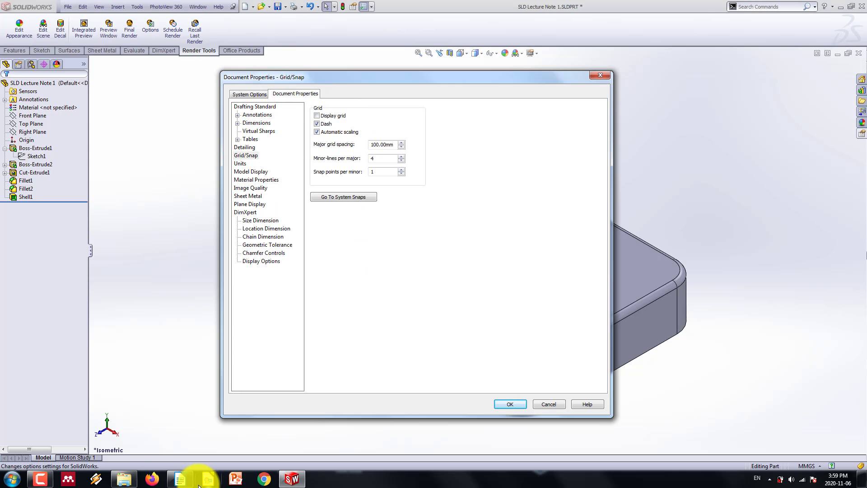
Point out the Unit System line in the lecture notes, then keep SolidWorks' document units on MMGS (millimeter, gram, second) and accept the options.
click(181, 479)
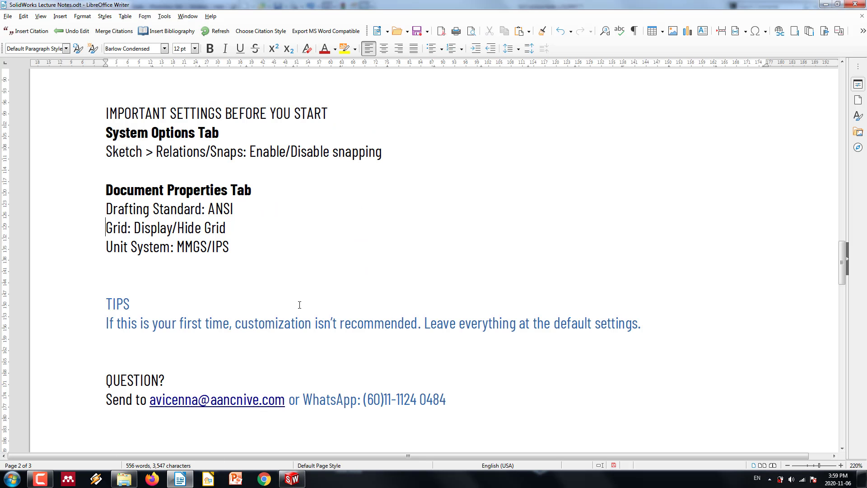
click(106, 248)
click(292, 479)
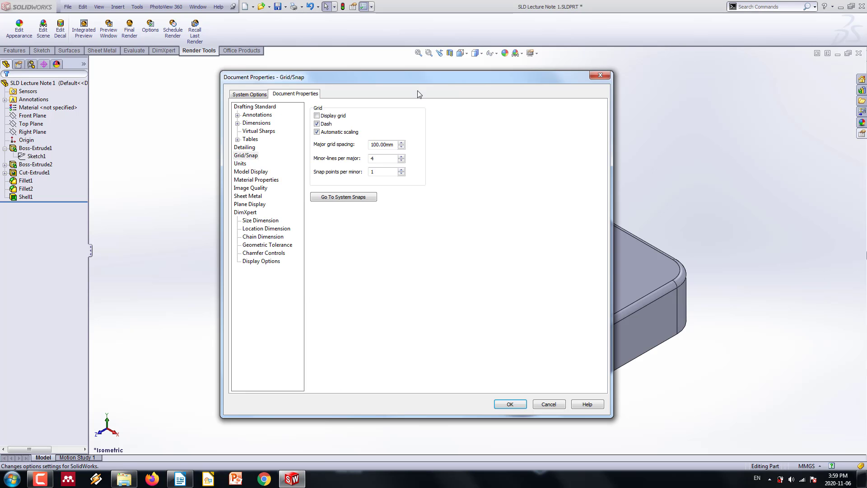
click(240, 163)
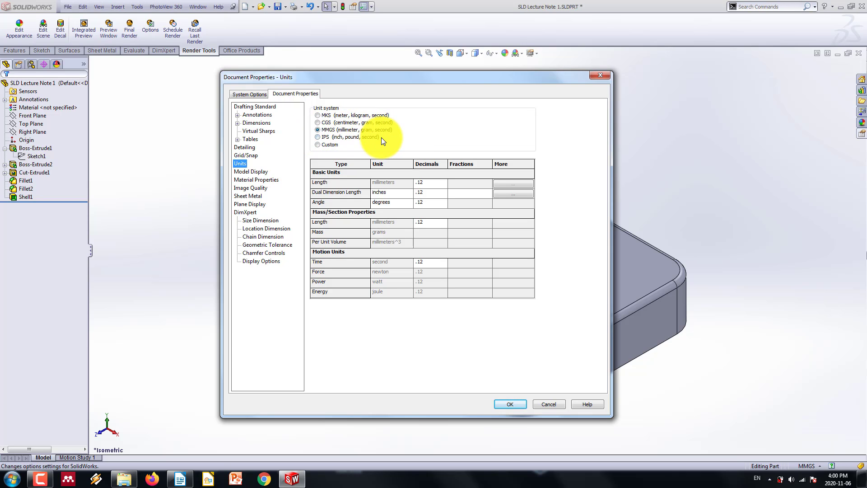
click(316, 138)
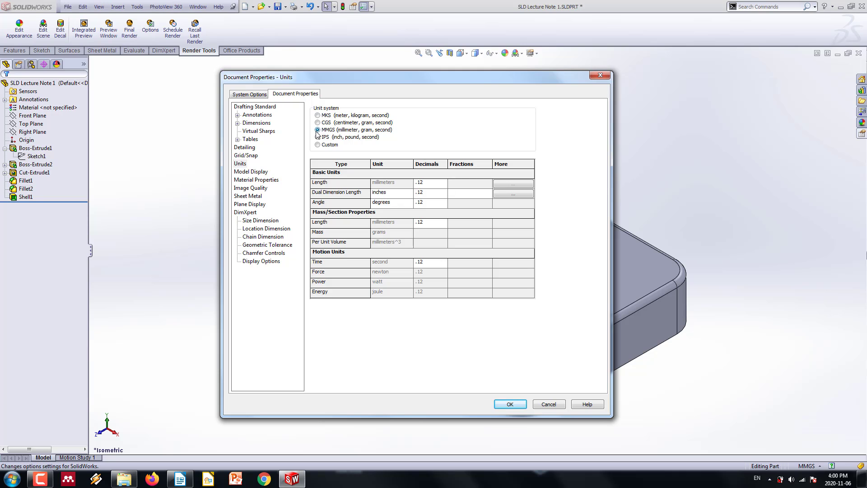
click(521, 407)
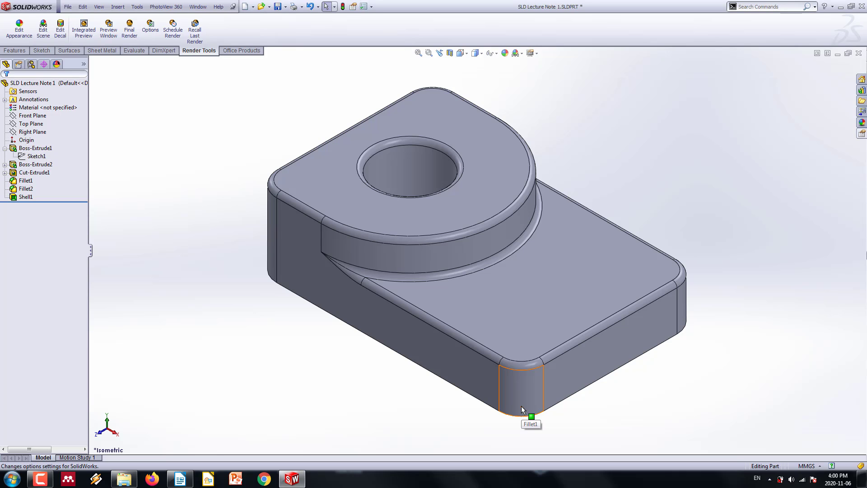
Switch to the lecture notes in LibreOffice Writer and highlight the contact e-mail address and WhatsApp number under the QUESTION? heading.
click(179, 478)
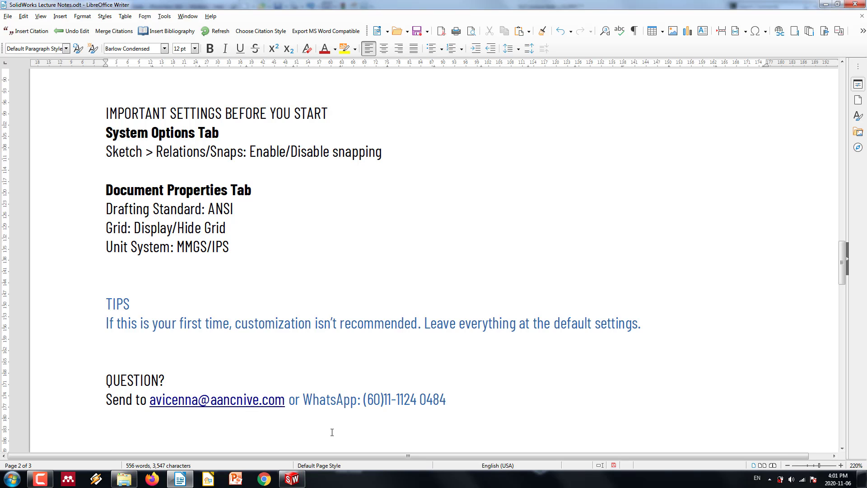
drag(143, 400, 294, 401)
drag(361, 401, 445, 401)
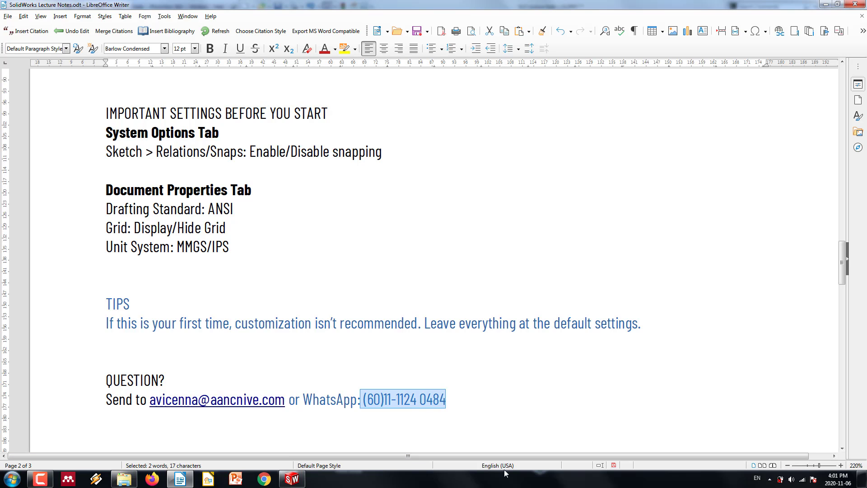